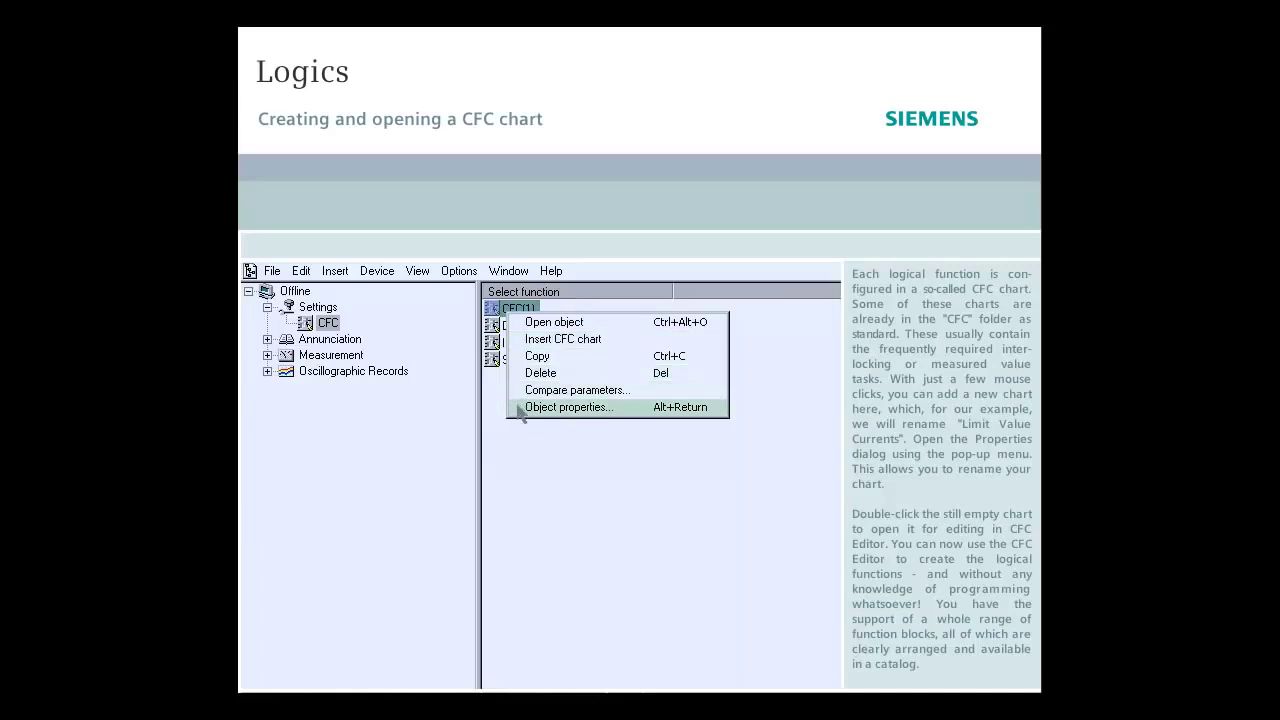
# - Rename the CFC chart to 'Limit Value Currents' in its properties
pyautogui.click(519, 409)
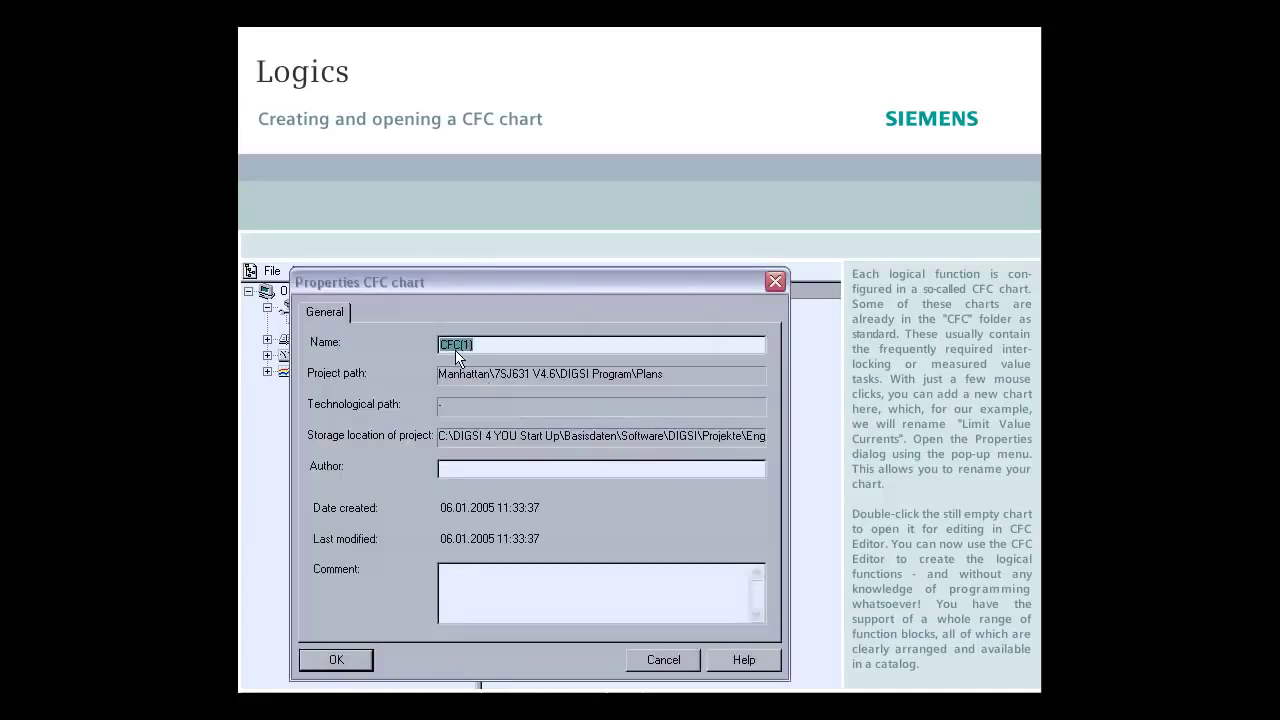
pyautogui.write('Limit Value Currents')
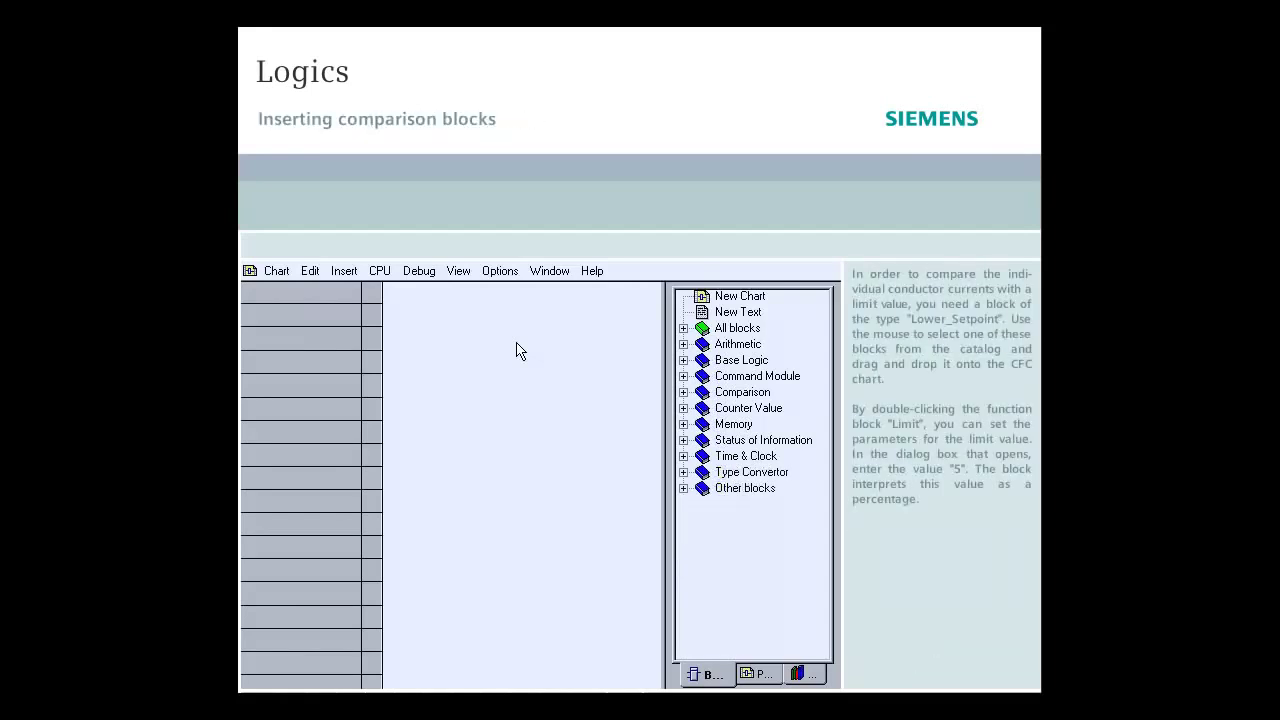
# - Place a LOWER_SETPOINT block from Comparison on the chart and set its Limit to 5
pyautogui.click(683, 394)
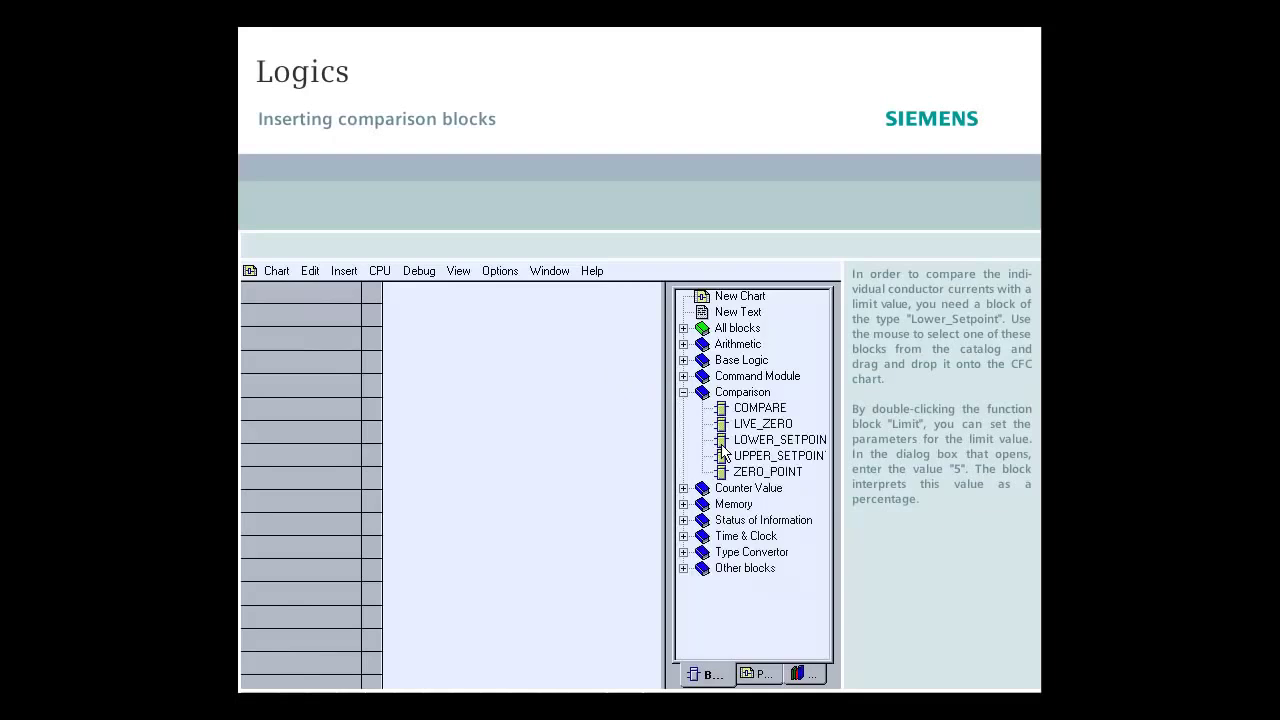
pyautogui.moveTo(721, 441); pyautogui.dragTo(466, 436)
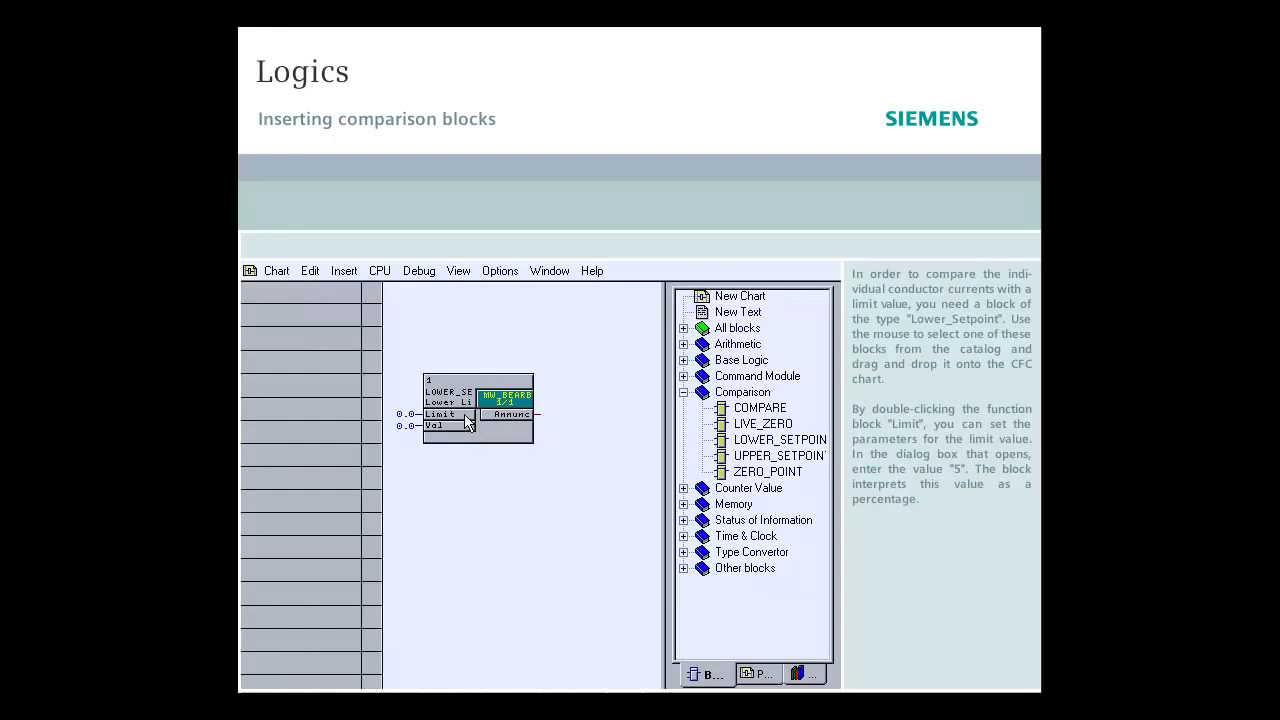
pyautogui.doubleClick(466, 422)
pyautogui.press('BackSpace')
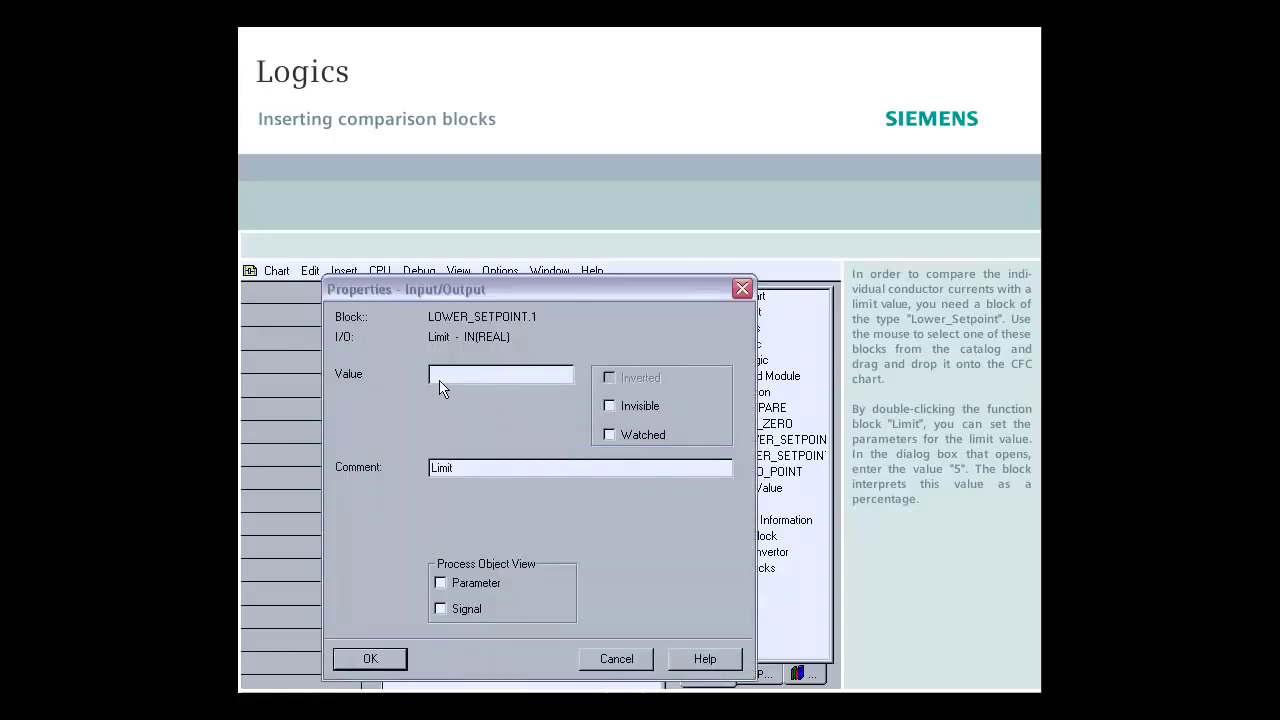
pyautogui.write('5')
pyautogui.click(370, 659)
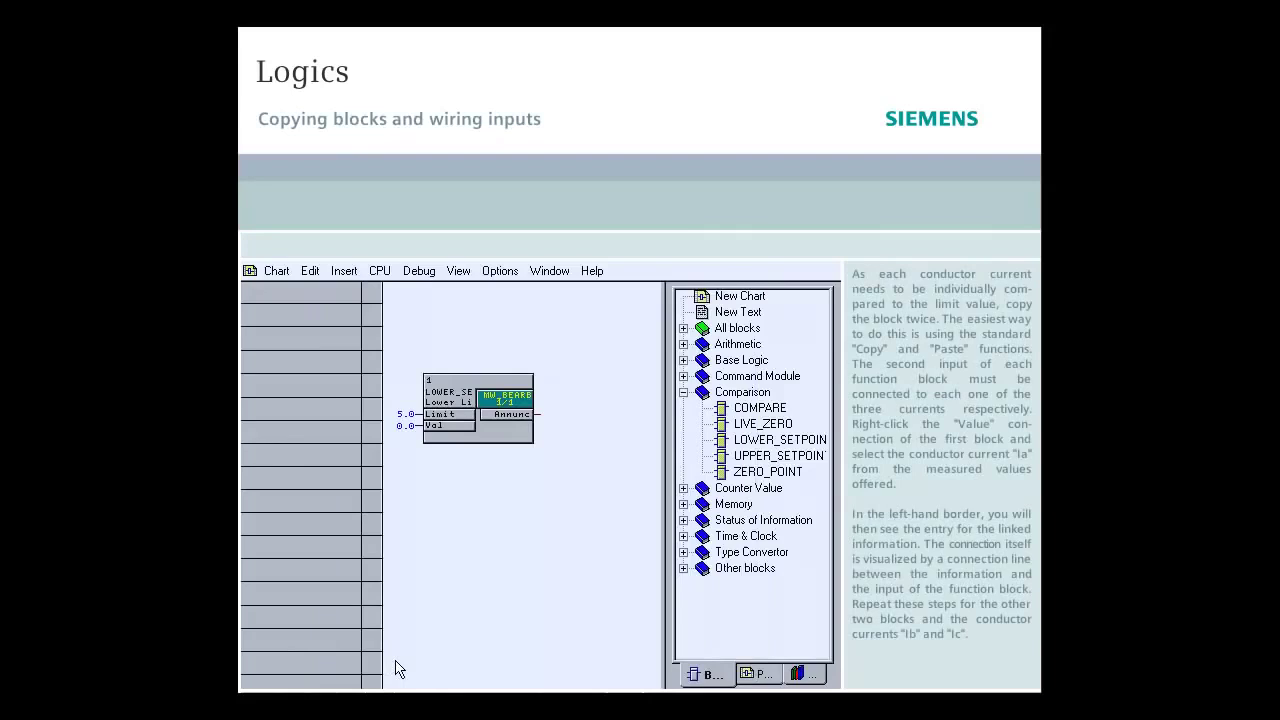
# - Copy the LOWER_SETPOINT block and paste two more copies onto the chart
pyautogui.rightClick(501, 439)
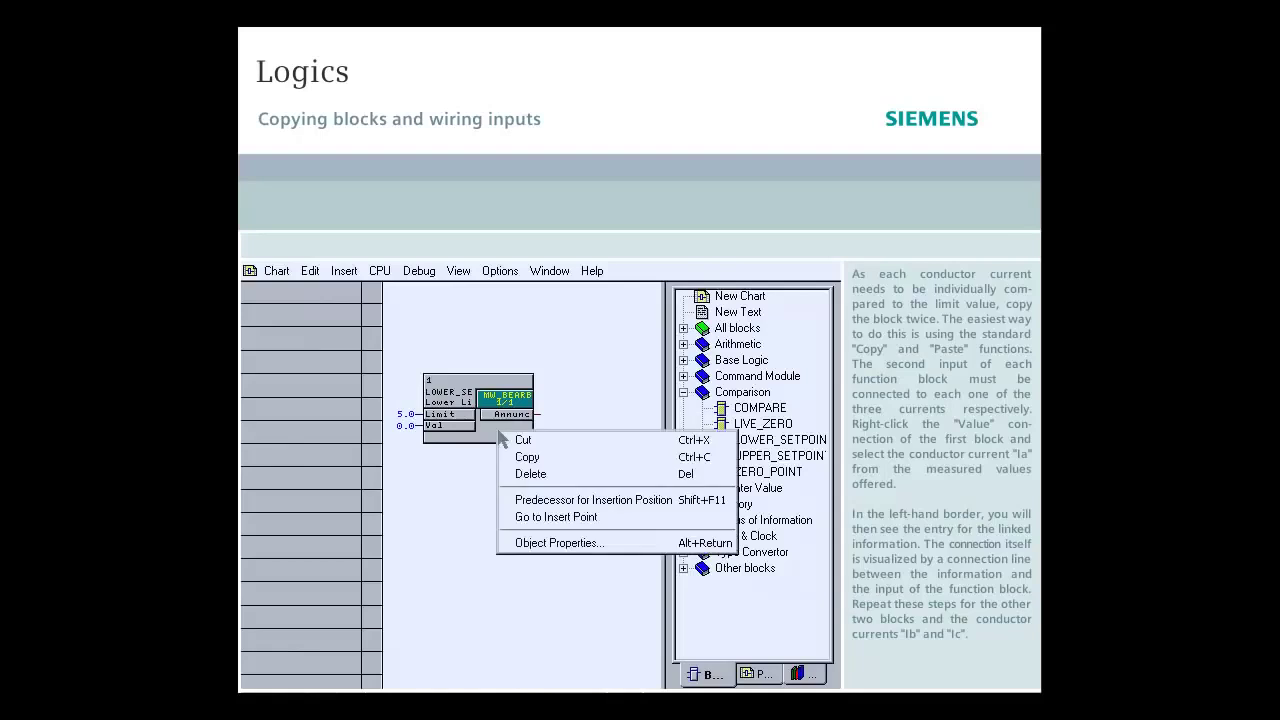
pyautogui.click(510, 458)
pyautogui.rightClick(507, 461)
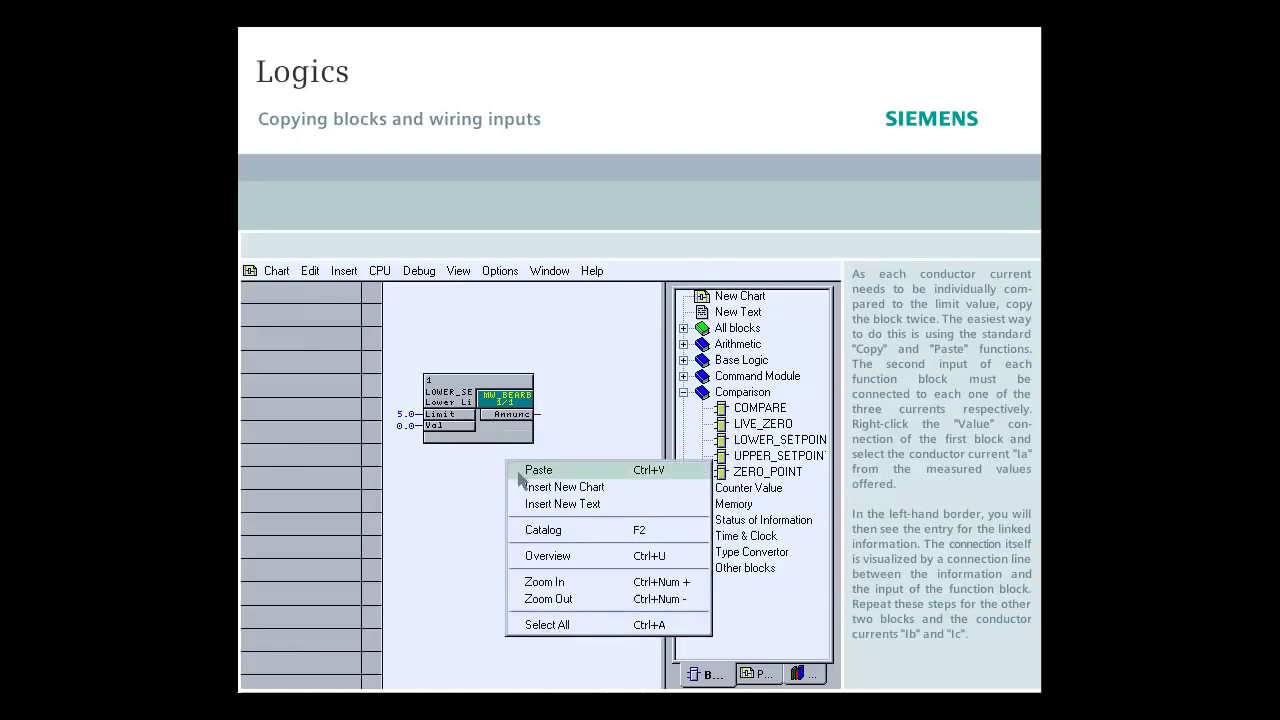
pyautogui.click(515, 469)
pyautogui.rightClick(515, 469)
pyautogui.click(548, 480)
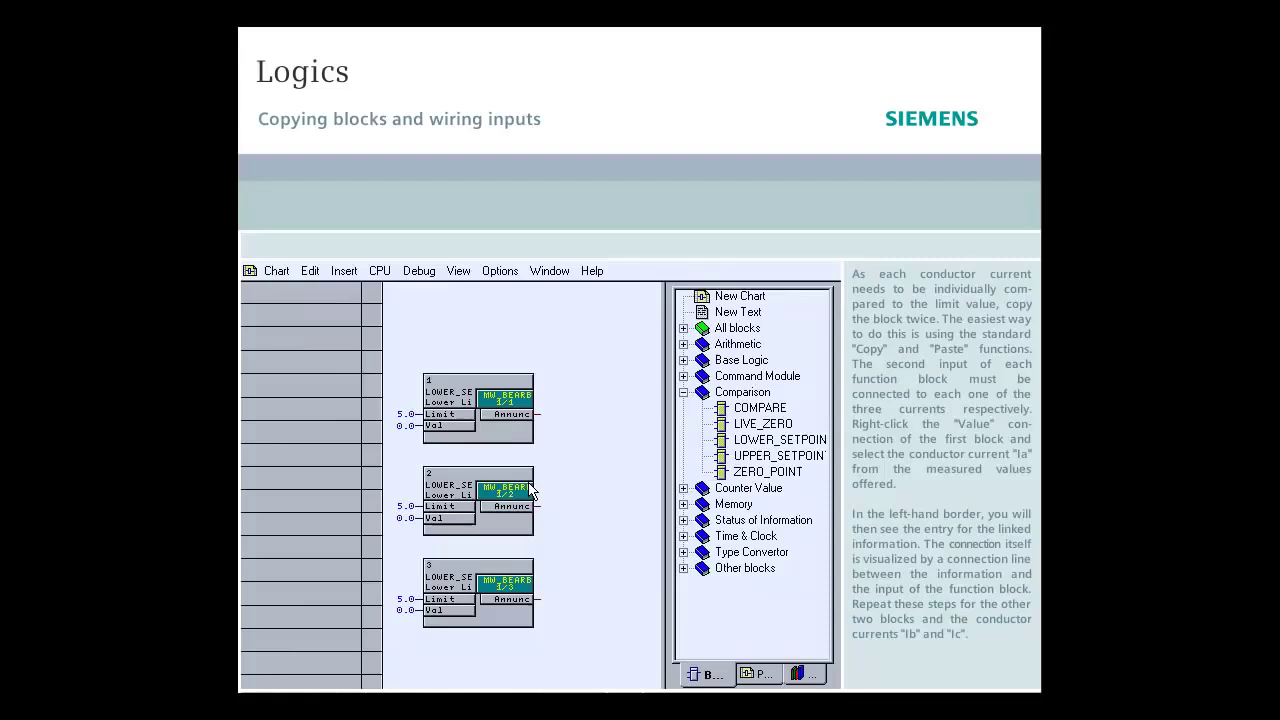
# - Wire the first block's Val input to the Ia conductor current measurement
pyautogui.rightClick(465, 426)
pyautogui.click(548, 435)
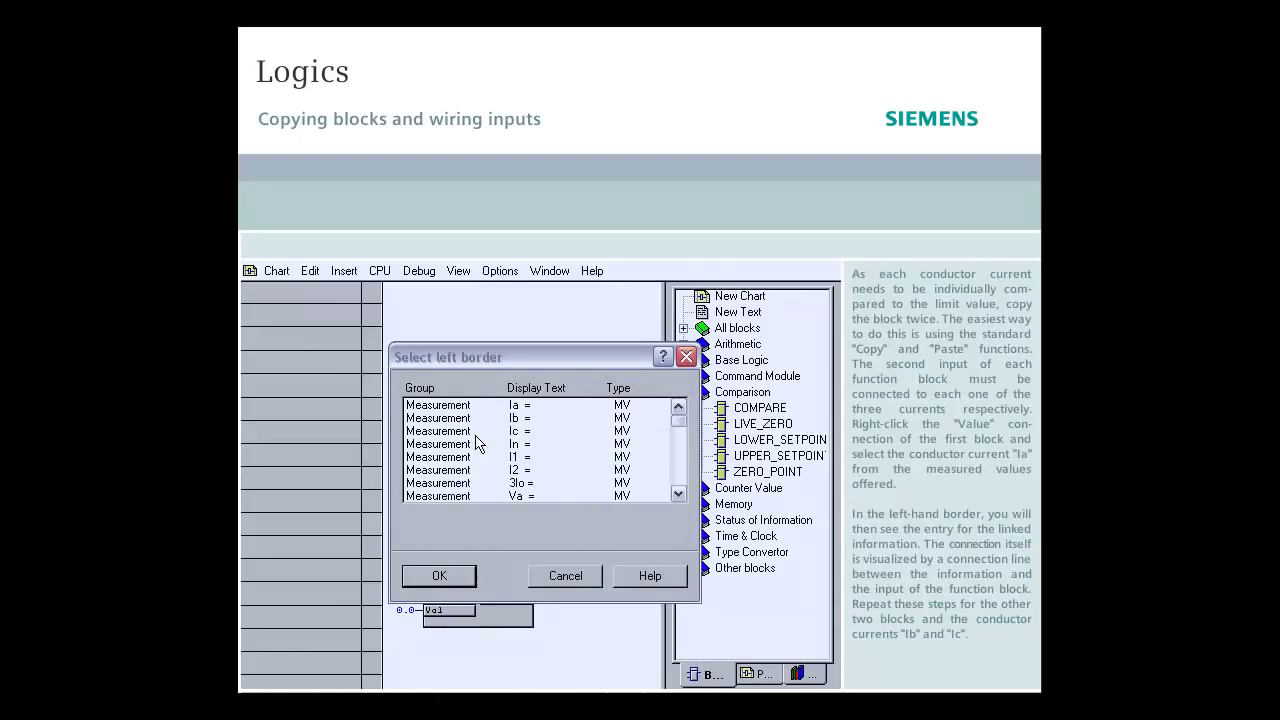
pyautogui.click(478, 410)
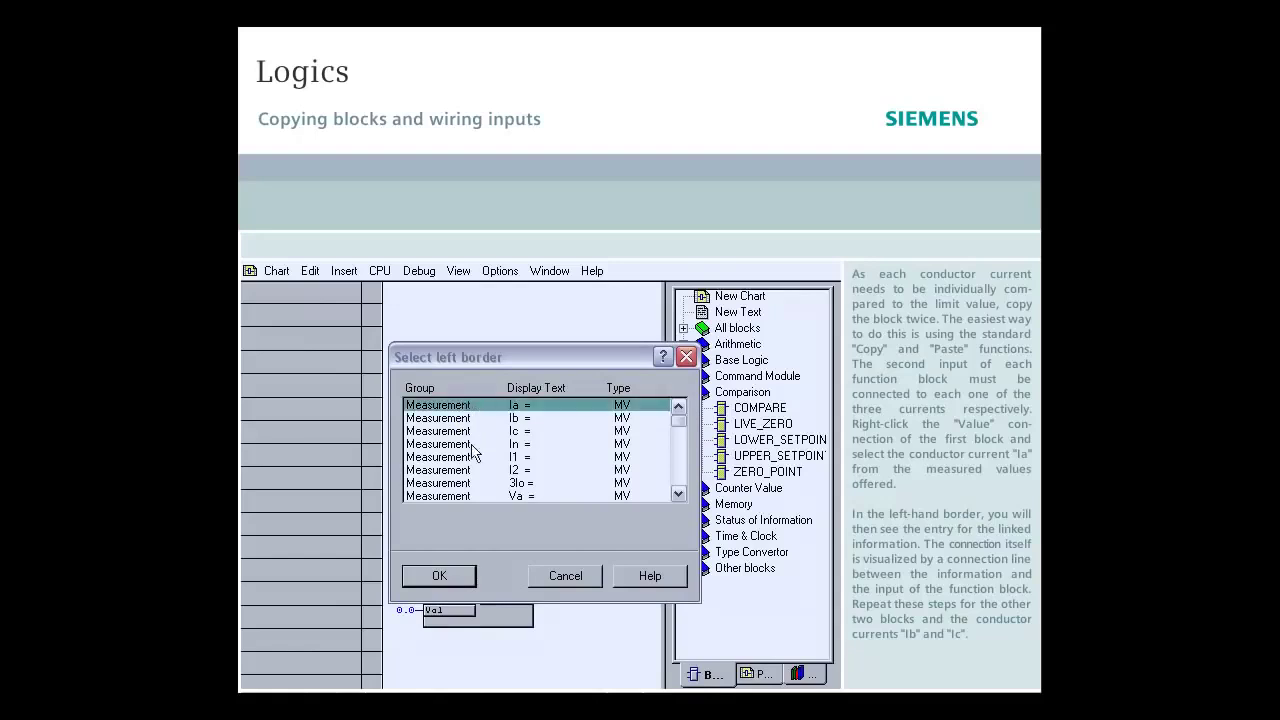
pyautogui.click(412, 578)
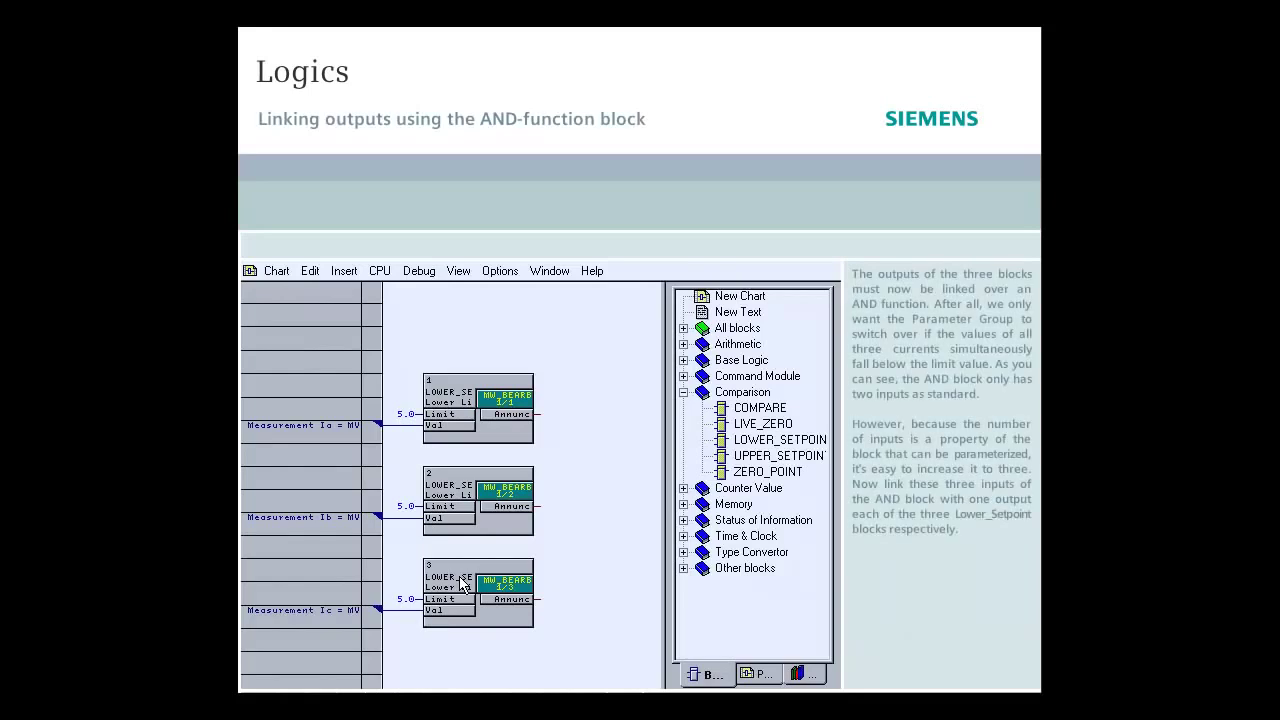
# - Place an AND block from Base Logic right of the setpoint blocks, with the catalog hidden
pyautogui.click(683, 392)
pyautogui.click(683, 360)
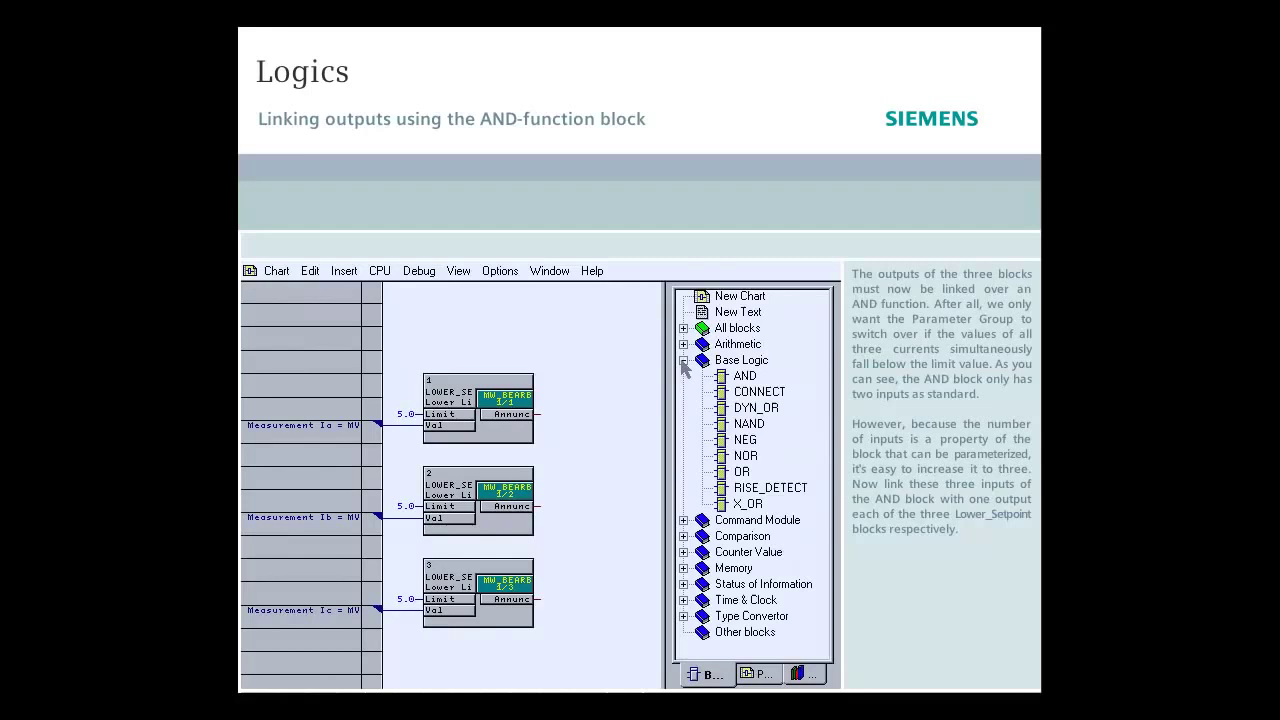
pyautogui.moveTo(724, 386); pyautogui.dragTo(483, 322)
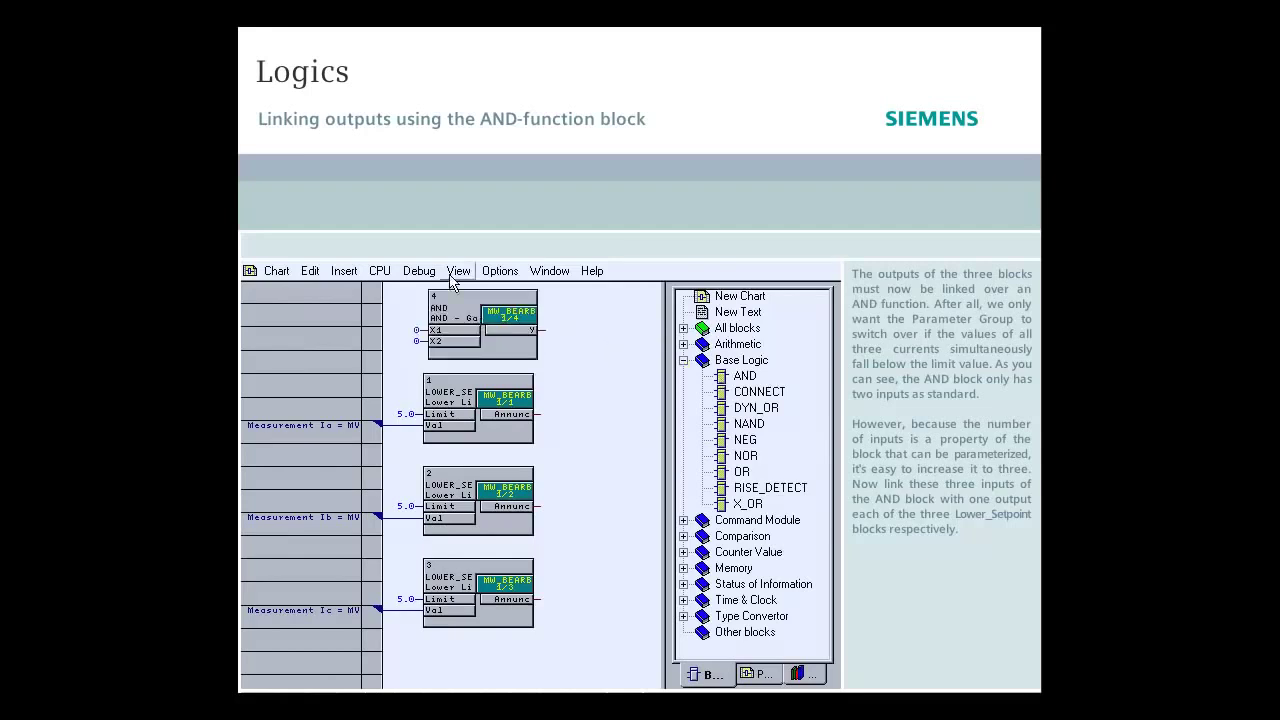
pyautogui.click(458, 271)
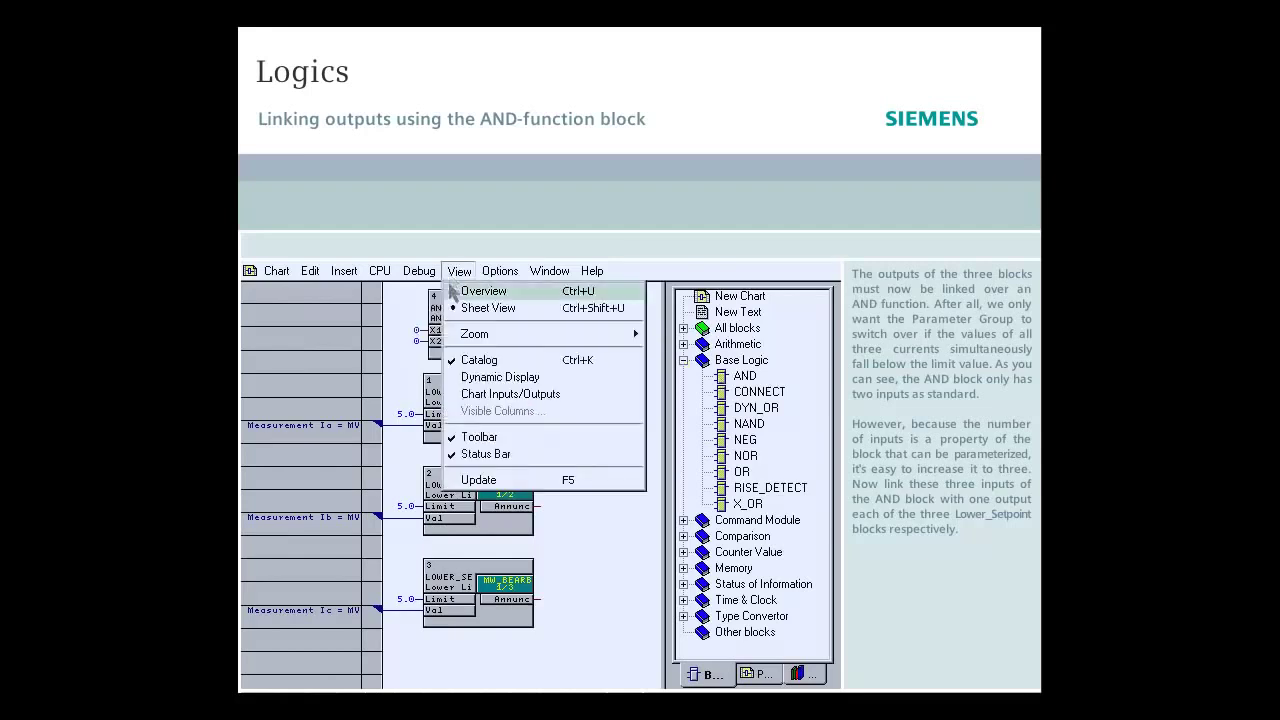
pyautogui.click(455, 362)
pyautogui.moveTo(506, 352); pyautogui.dragTo(666, 517)
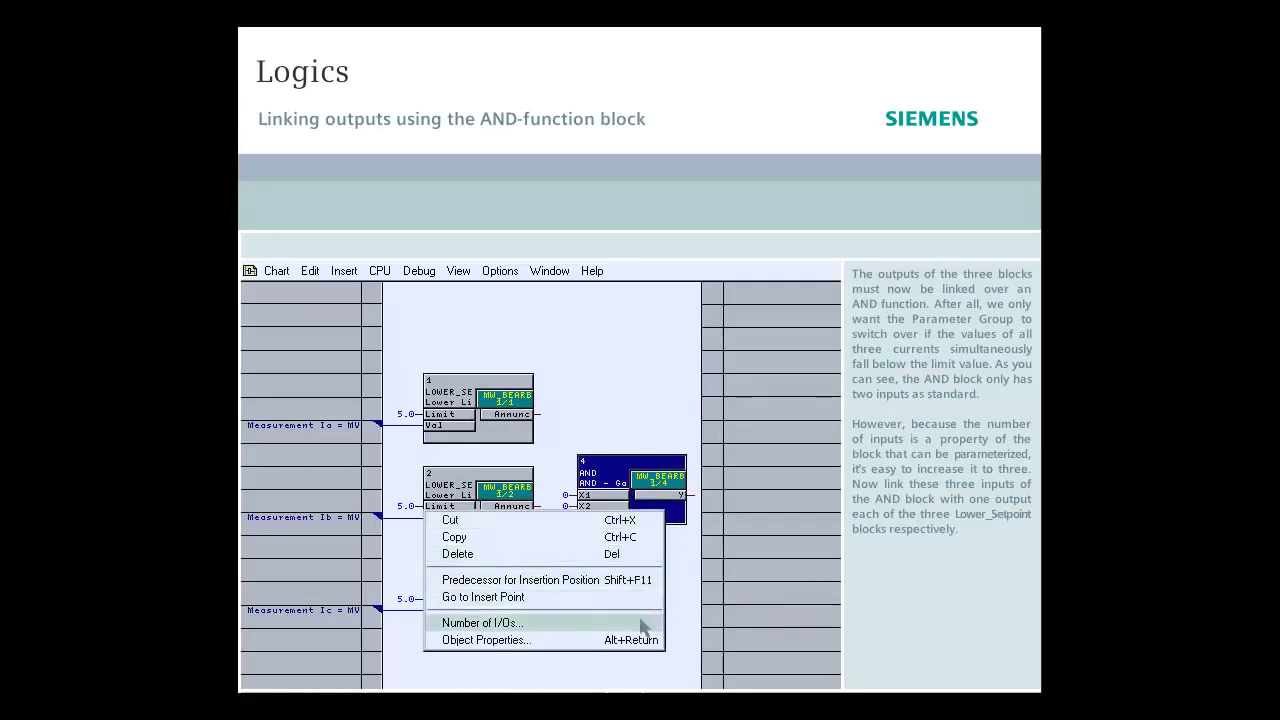
# - Give the AND block 3 inputs and wire blocks 2 and 3's Annunc outputs to X2 and X3
pyautogui.click(643, 627)
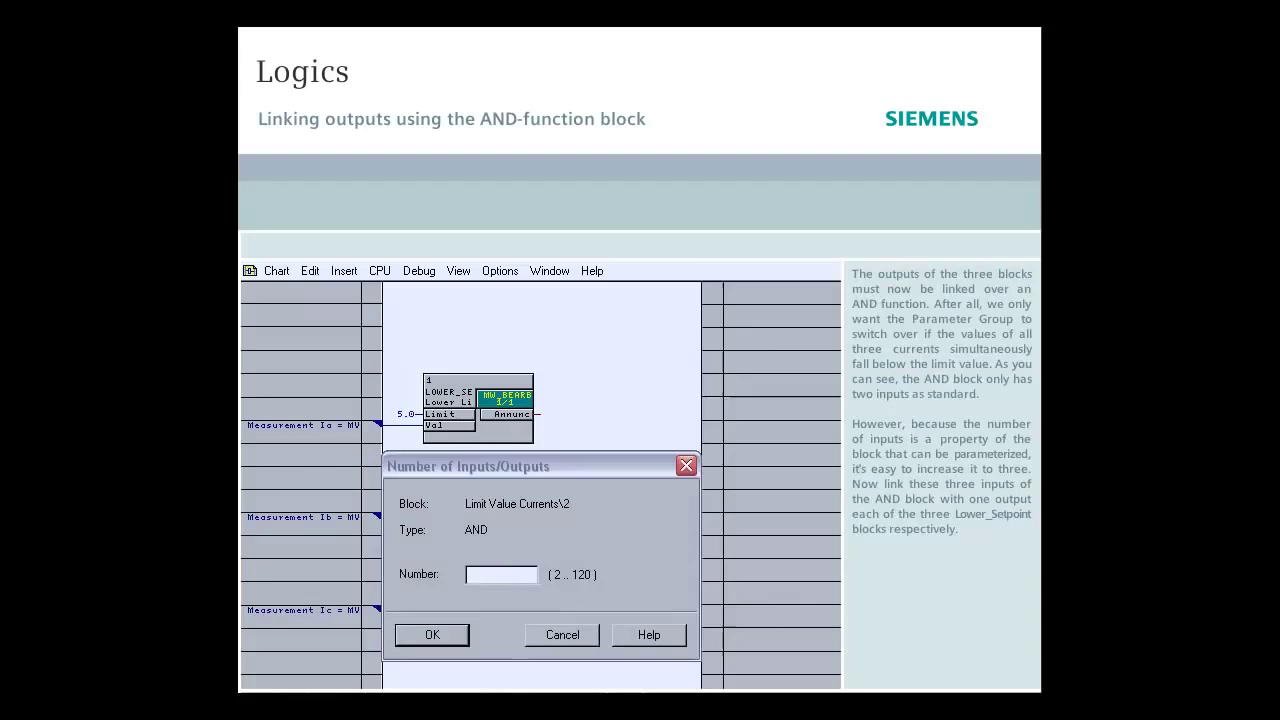
pyautogui.write('3')
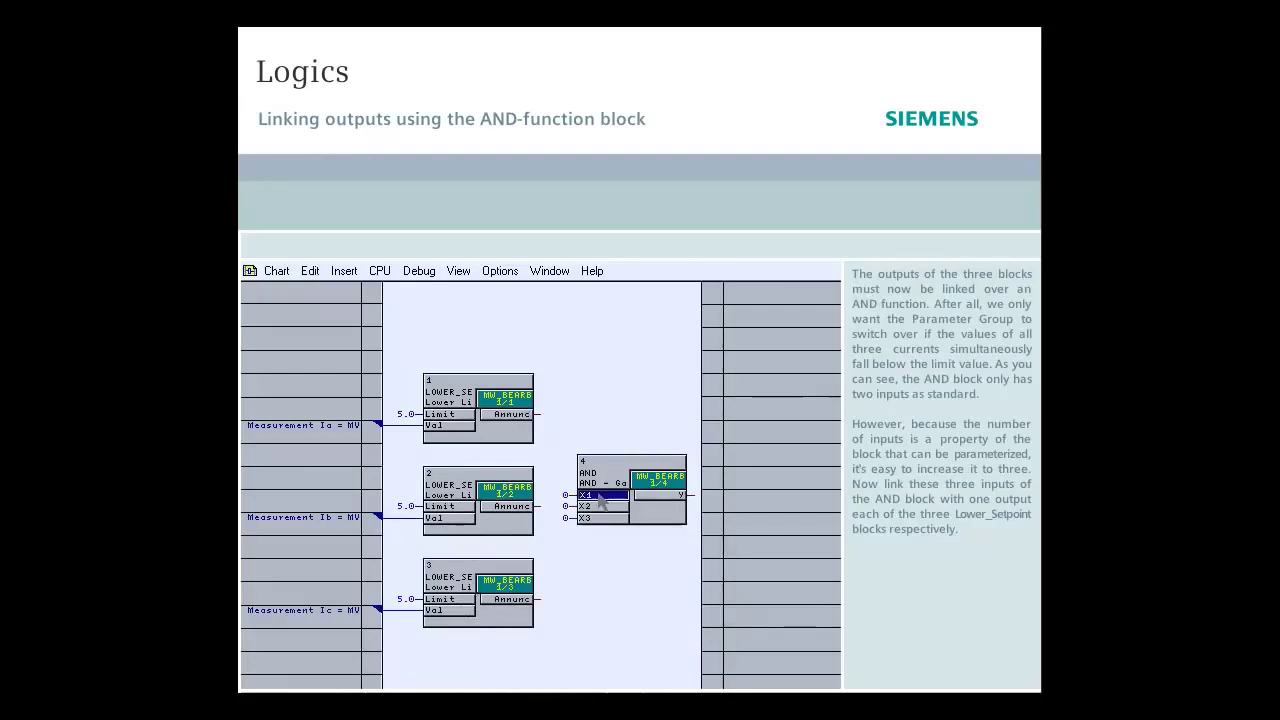
pyautogui.click(512, 506)
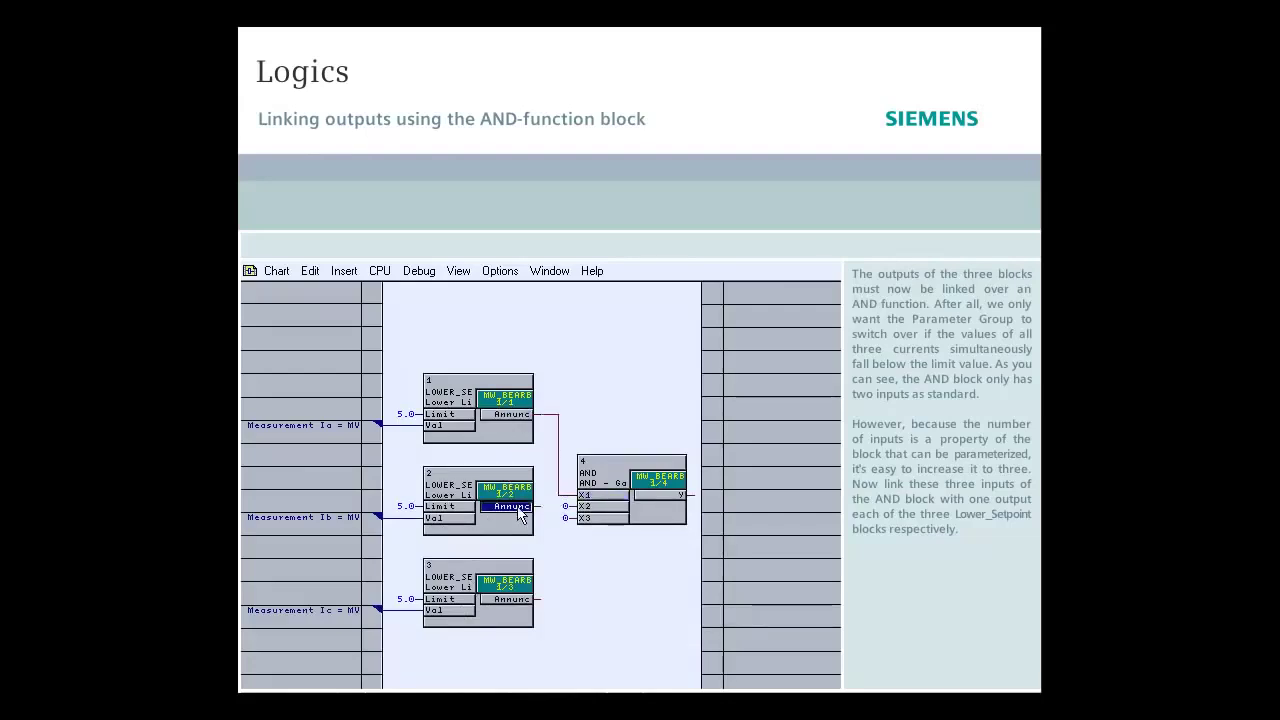
pyautogui.click(600, 507)
pyautogui.click(527, 600)
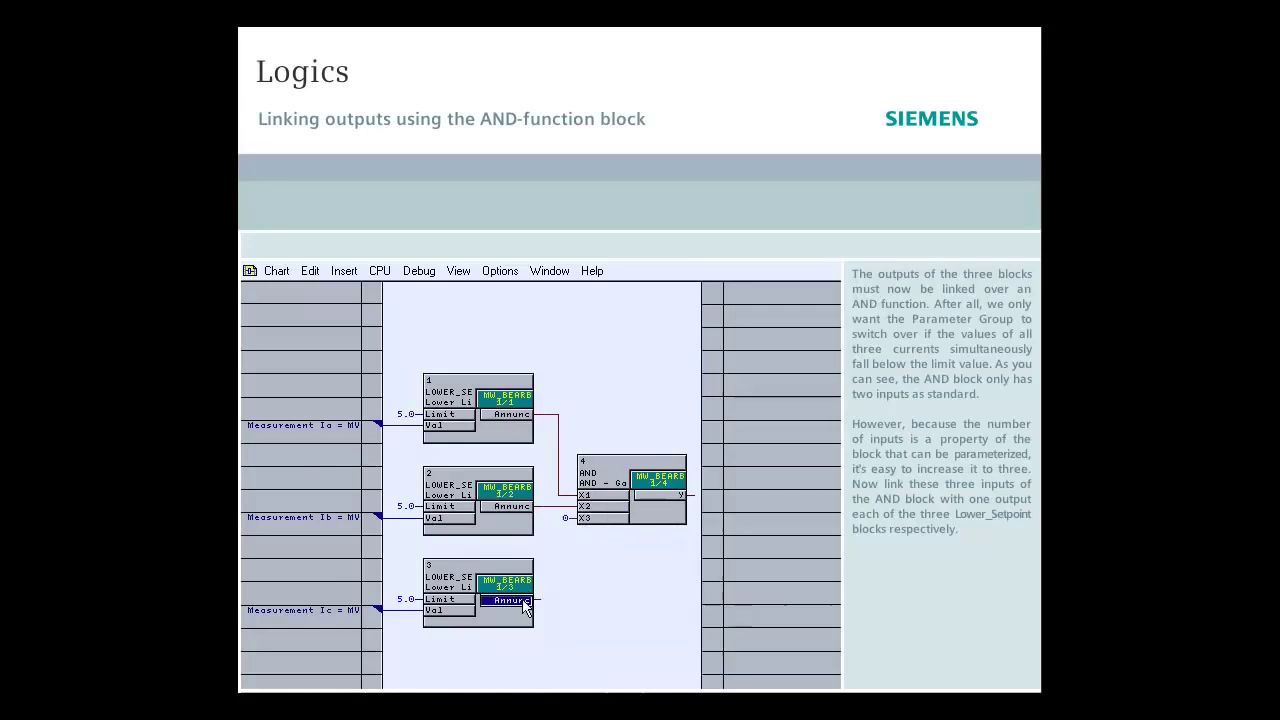
pyautogui.click(598, 518)
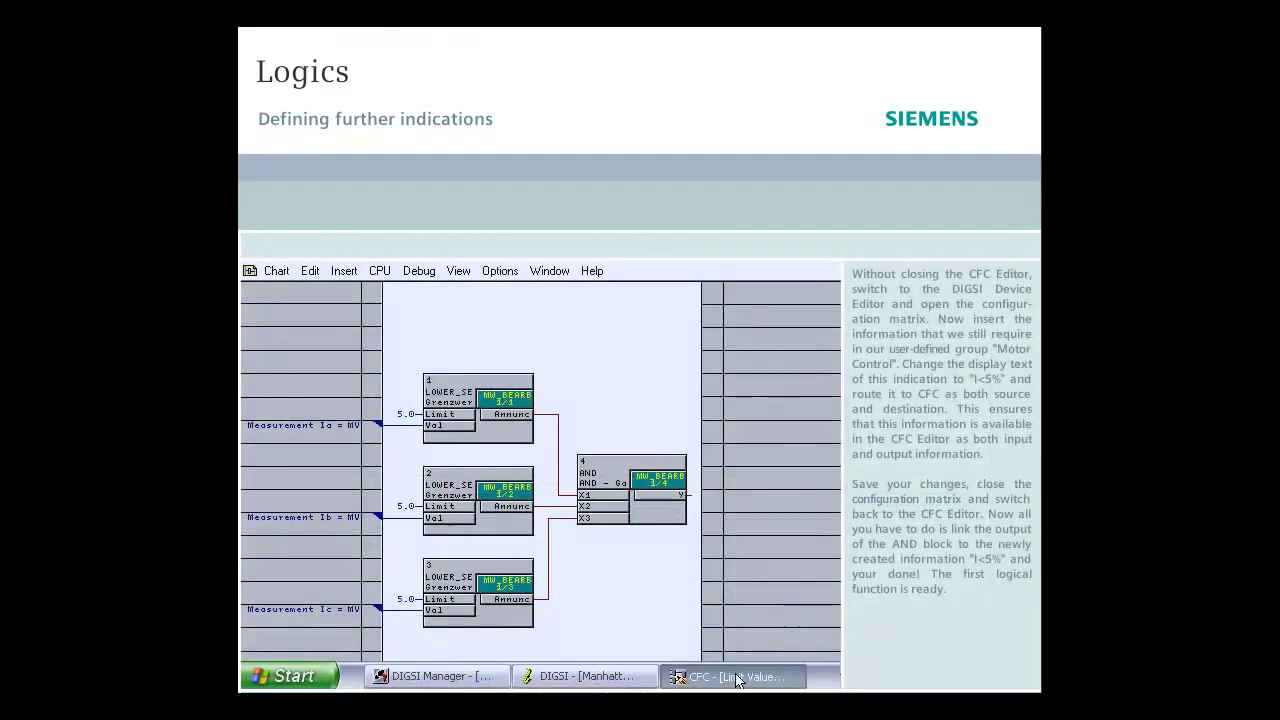
# - Add an internal Tagging indication named I<5% to the MC group in the Masking I/O matrix
pyautogui.click(636, 676)
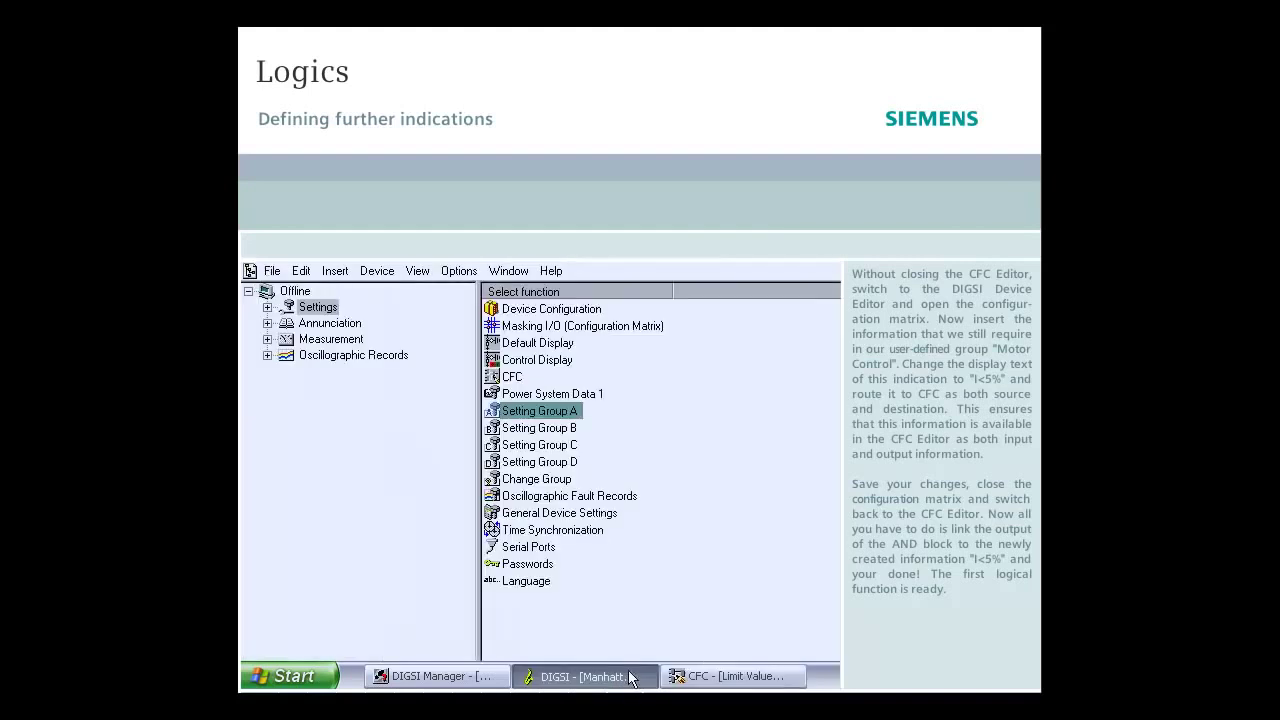
pyautogui.click(517, 330)
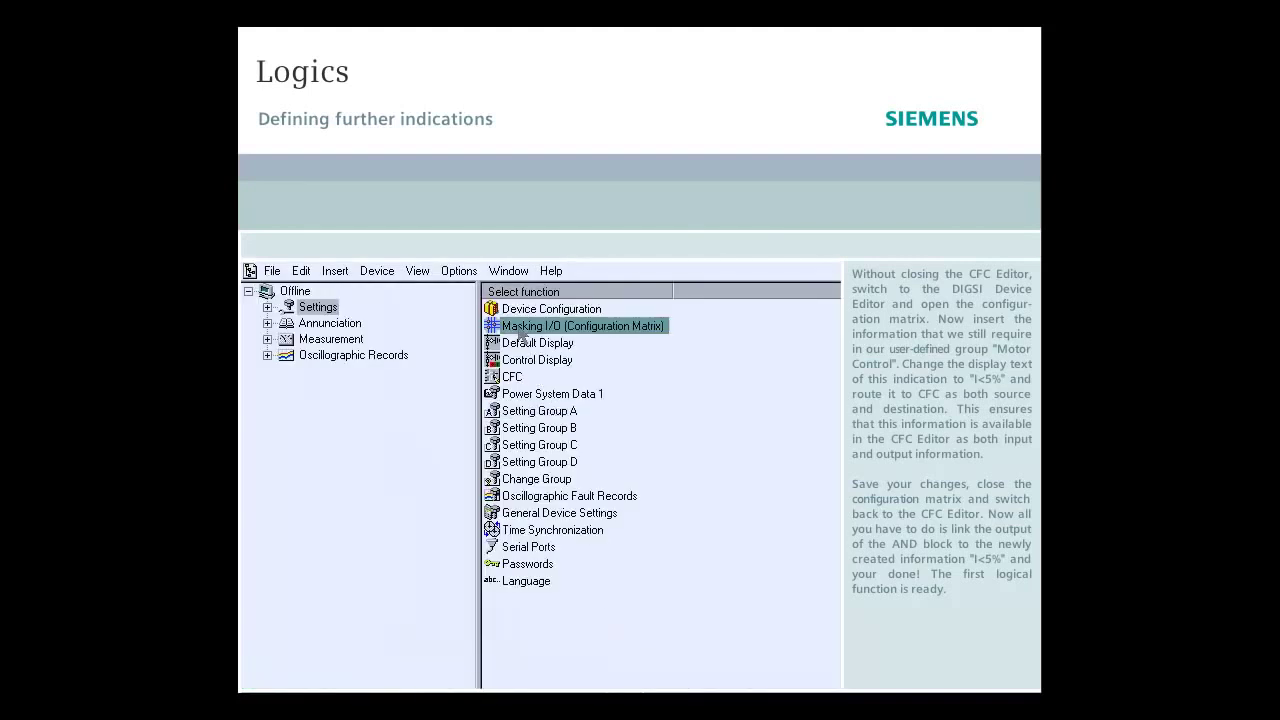
pyautogui.doubleClick(521, 330)
pyautogui.click(418, 271)
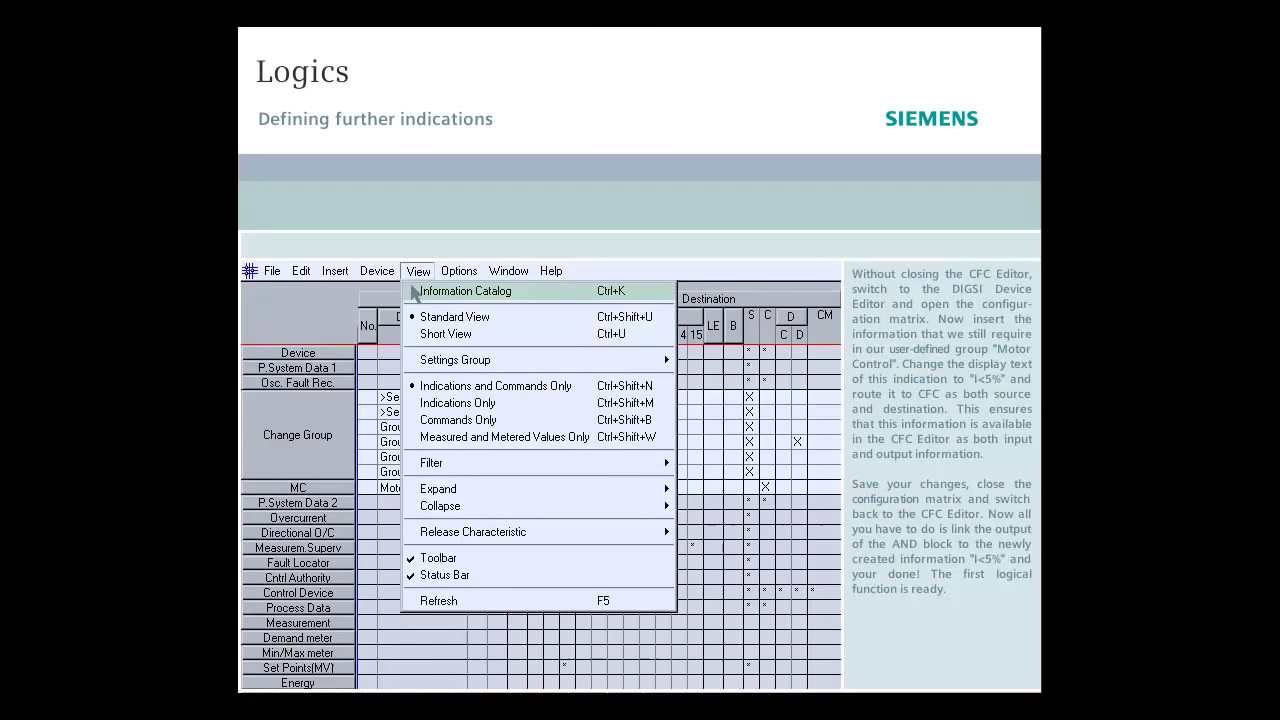
pyautogui.click(412, 292)
pyautogui.click(498, 385)
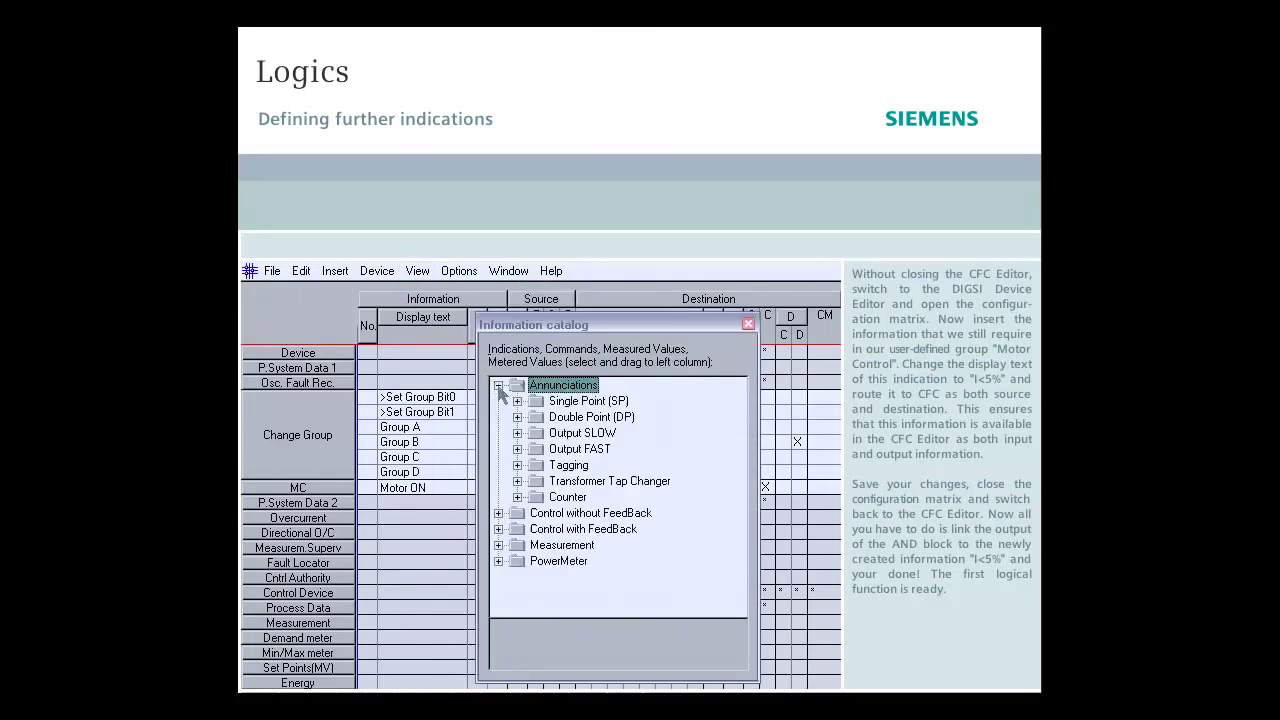
pyautogui.click(518, 466)
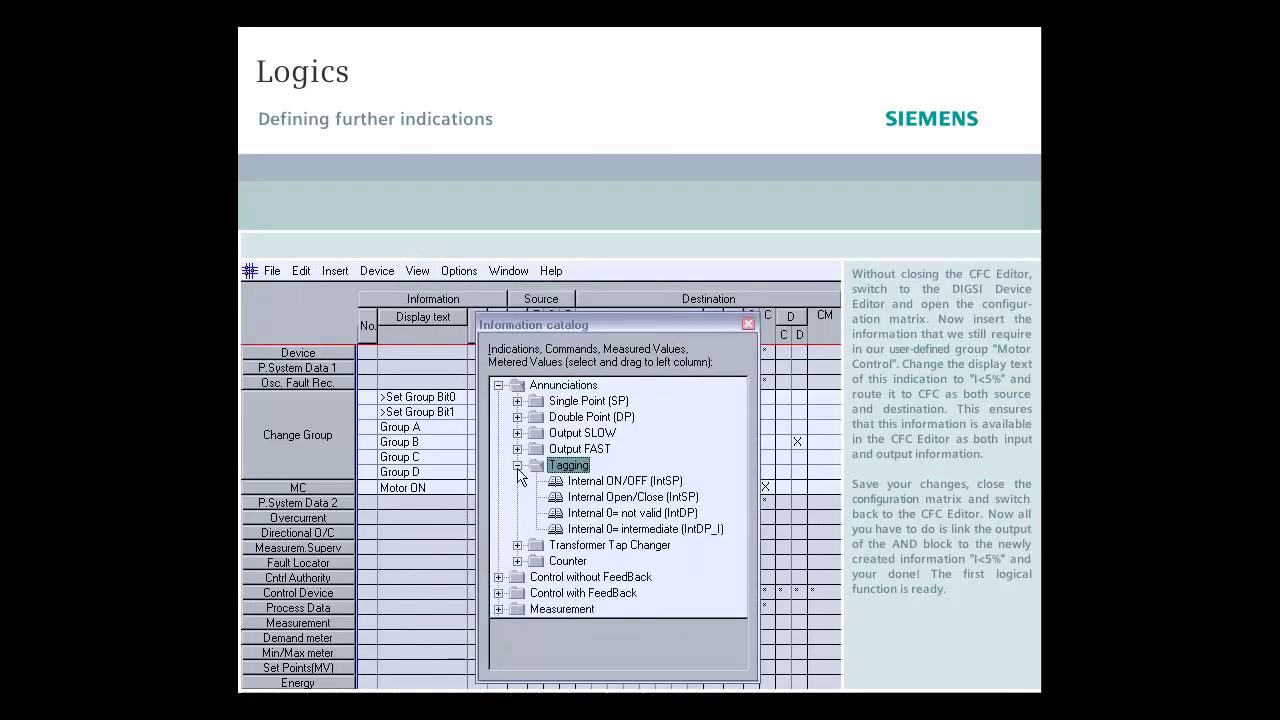
pyautogui.moveTo(552, 497); pyautogui.dragTo(258, 494)
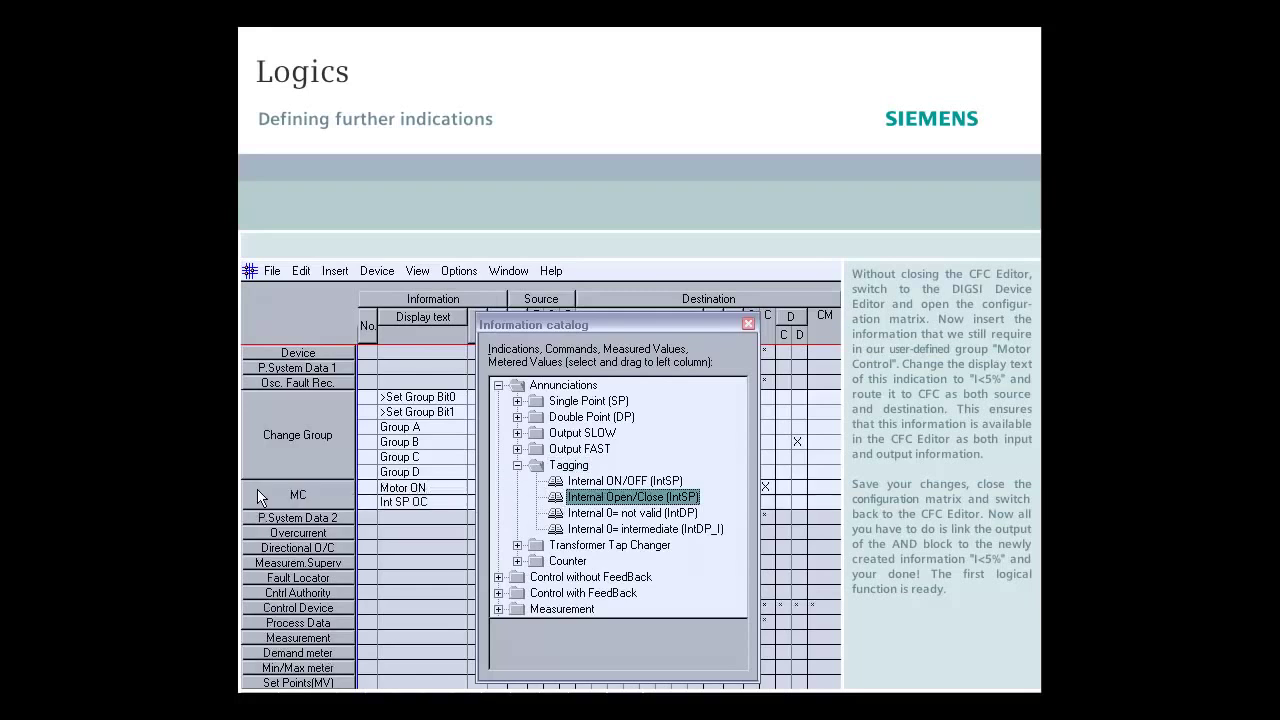
pyautogui.doubleClick(389, 504)
pyautogui.write('I<5%')
pyautogui.click(748, 324)
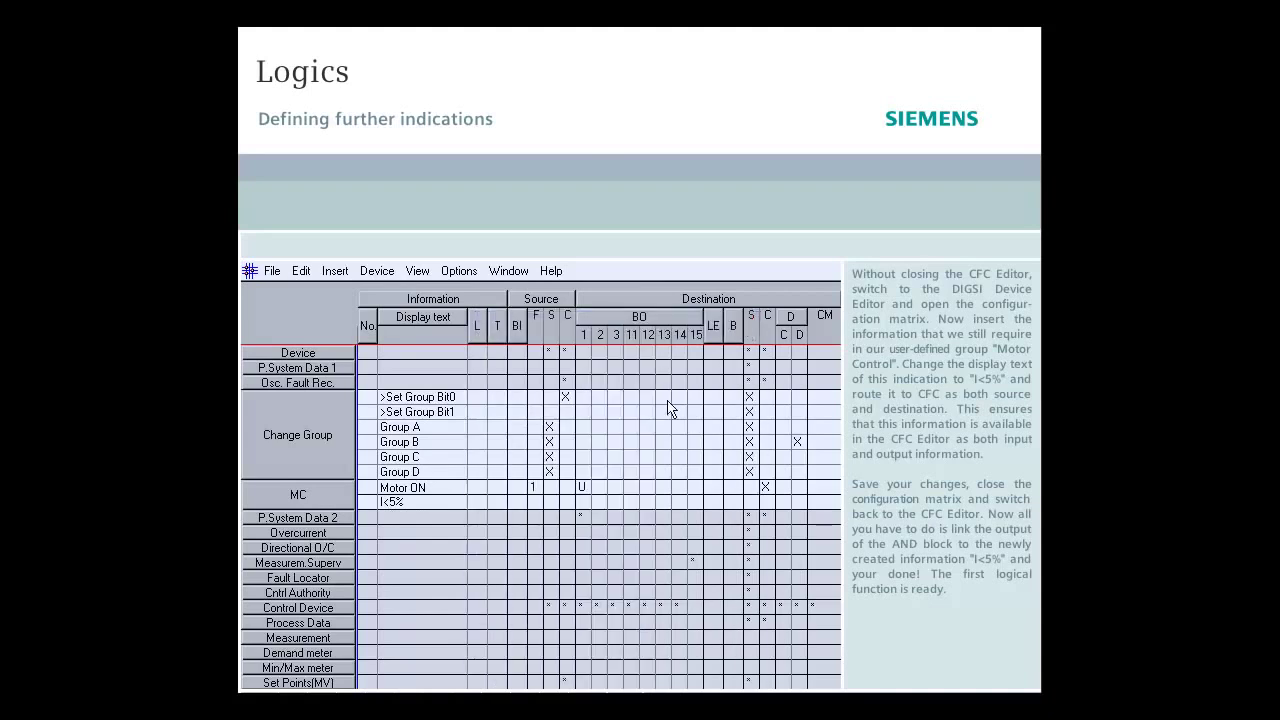
# - Route the I<5% indication to CFC as both source and destination
pyautogui.rightClick(565, 502)
pyautogui.click(545, 511)
pyautogui.rightClick(766, 503)
pyautogui.click(745, 513)
# - Save the configuration matrix changes and close the matrix
pyautogui.click(272, 272)
pyautogui.click(280, 314)
pyautogui.click(272, 274)
pyautogui.click(277, 292)
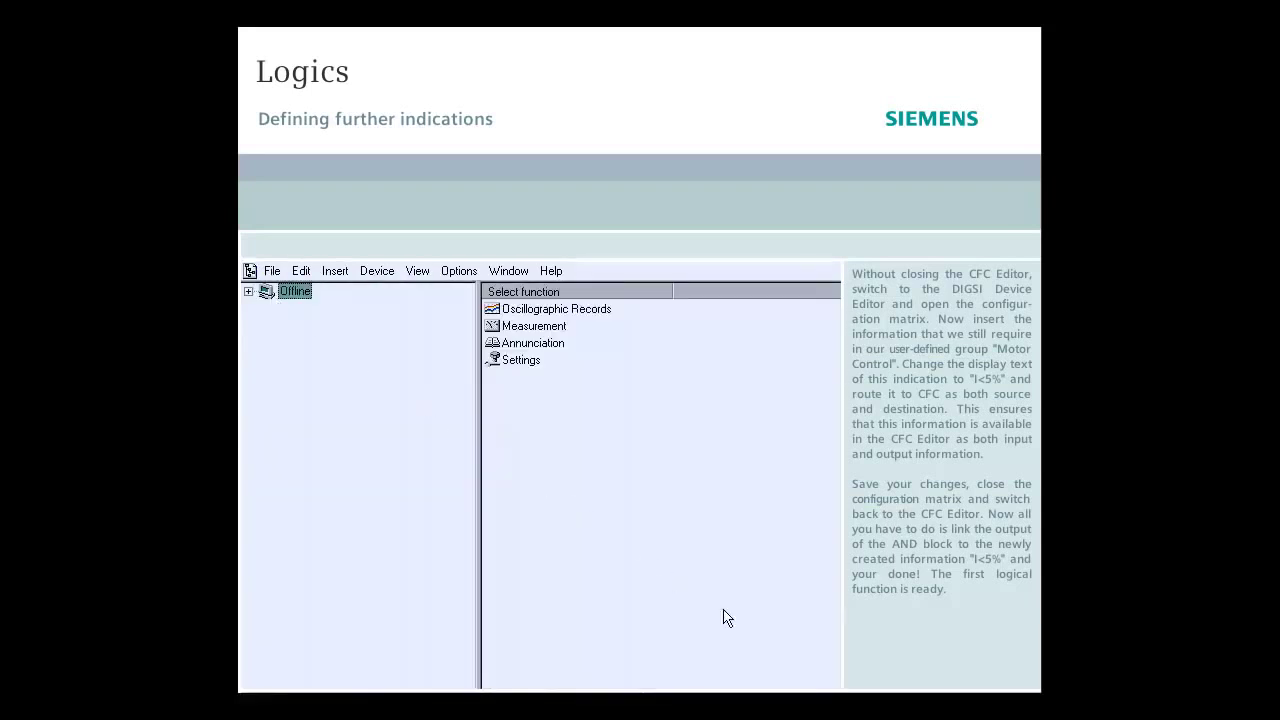
# - Connect the AND block's output to the MC I<5% IntSP indication
pyautogui.moveTo(812, 686)
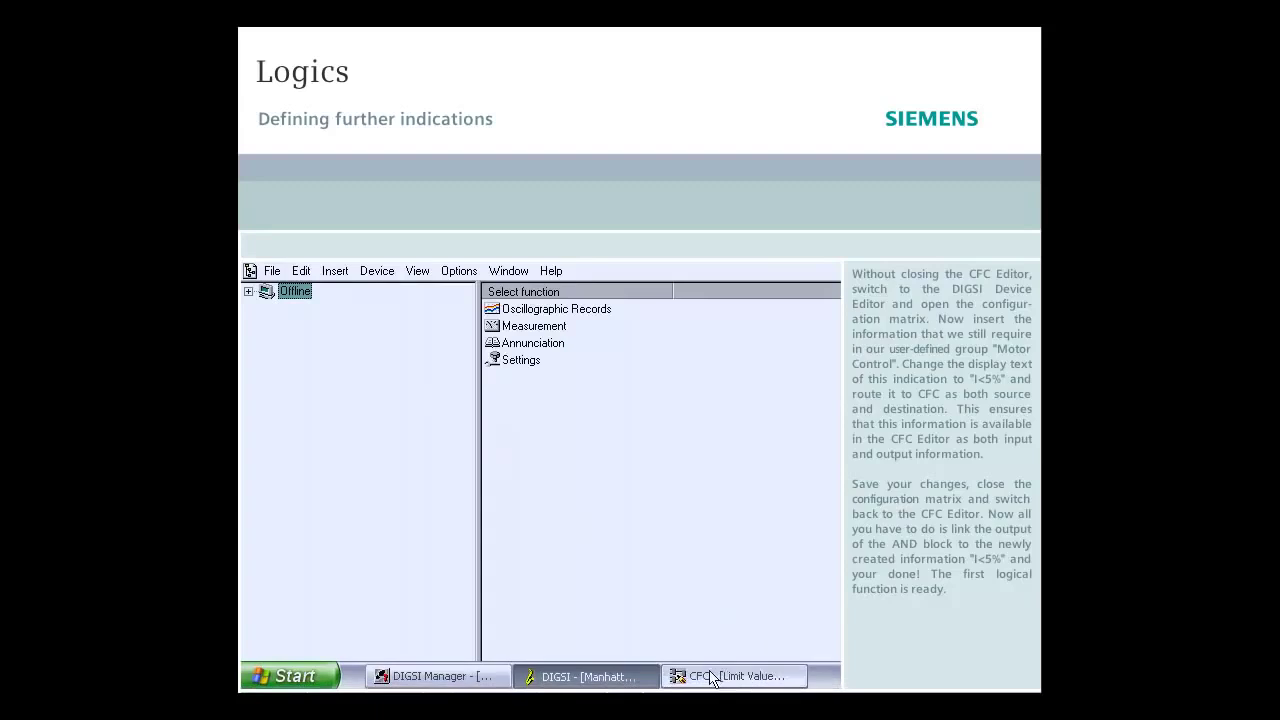
pyautogui.click(712, 678)
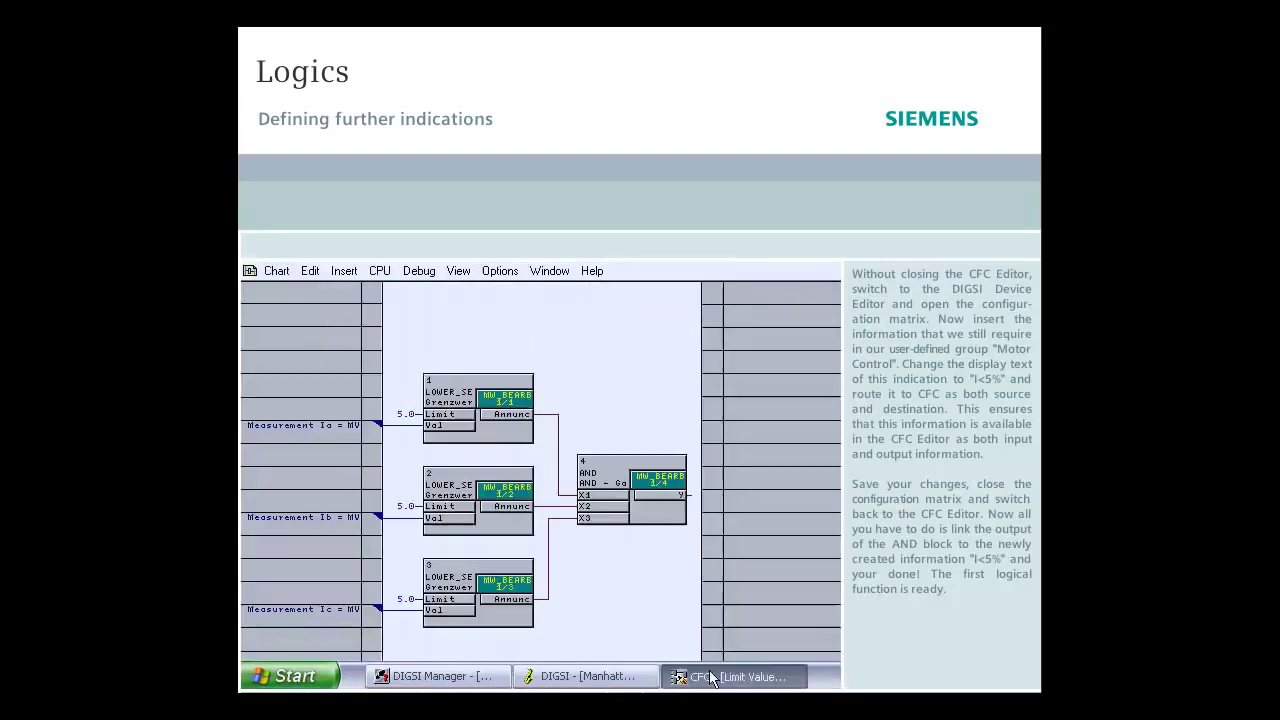
pyautogui.rightClick(663, 503)
pyautogui.click(640, 512)
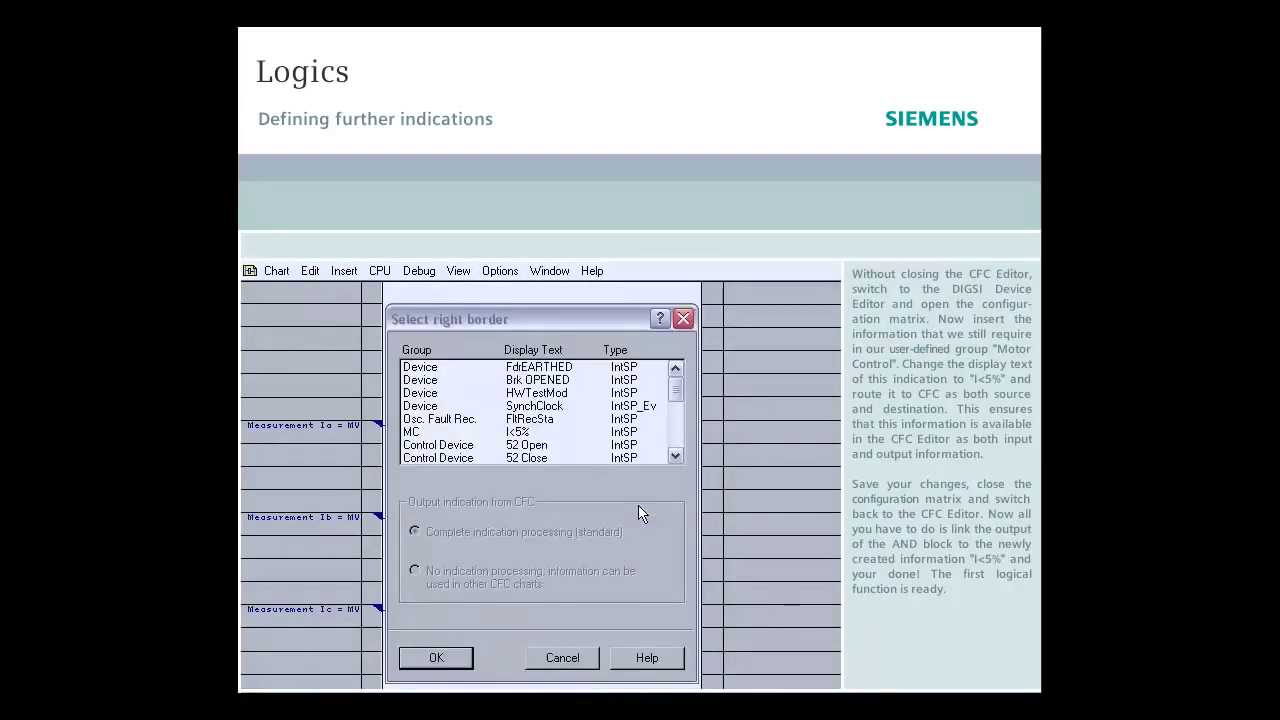
pyautogui.click(532, 436)
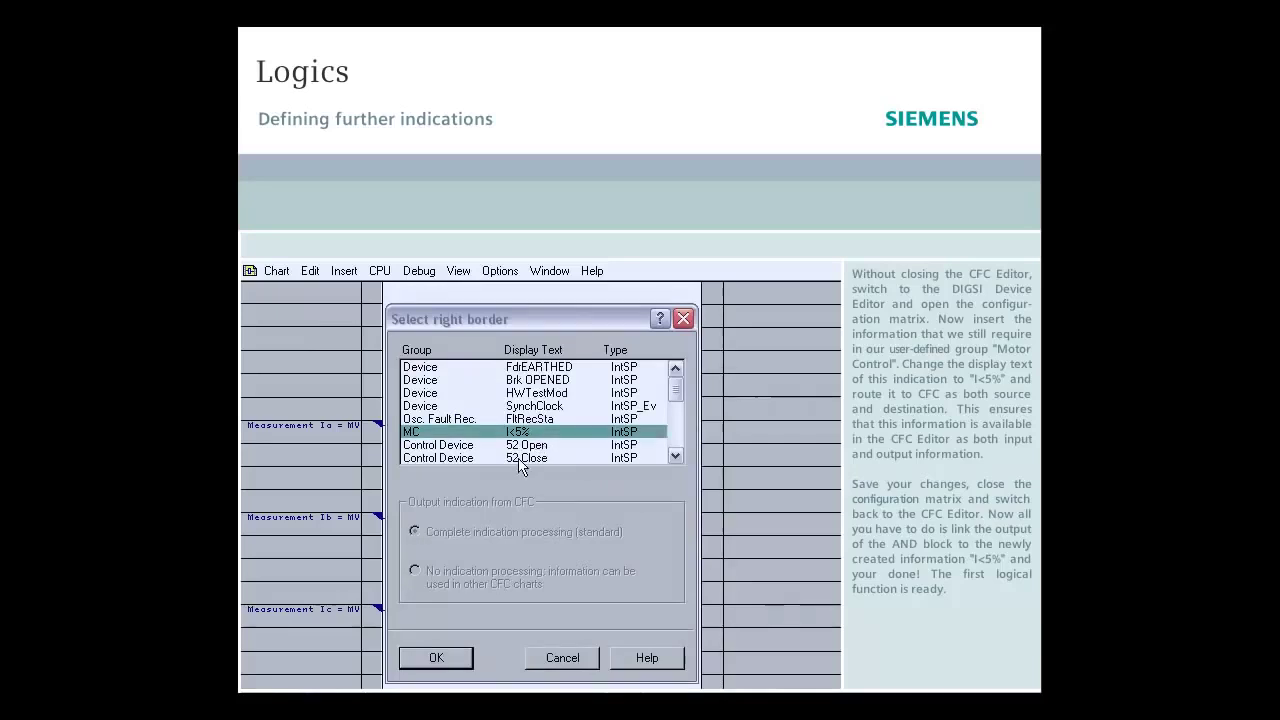
pyautogui.click(440, 658)
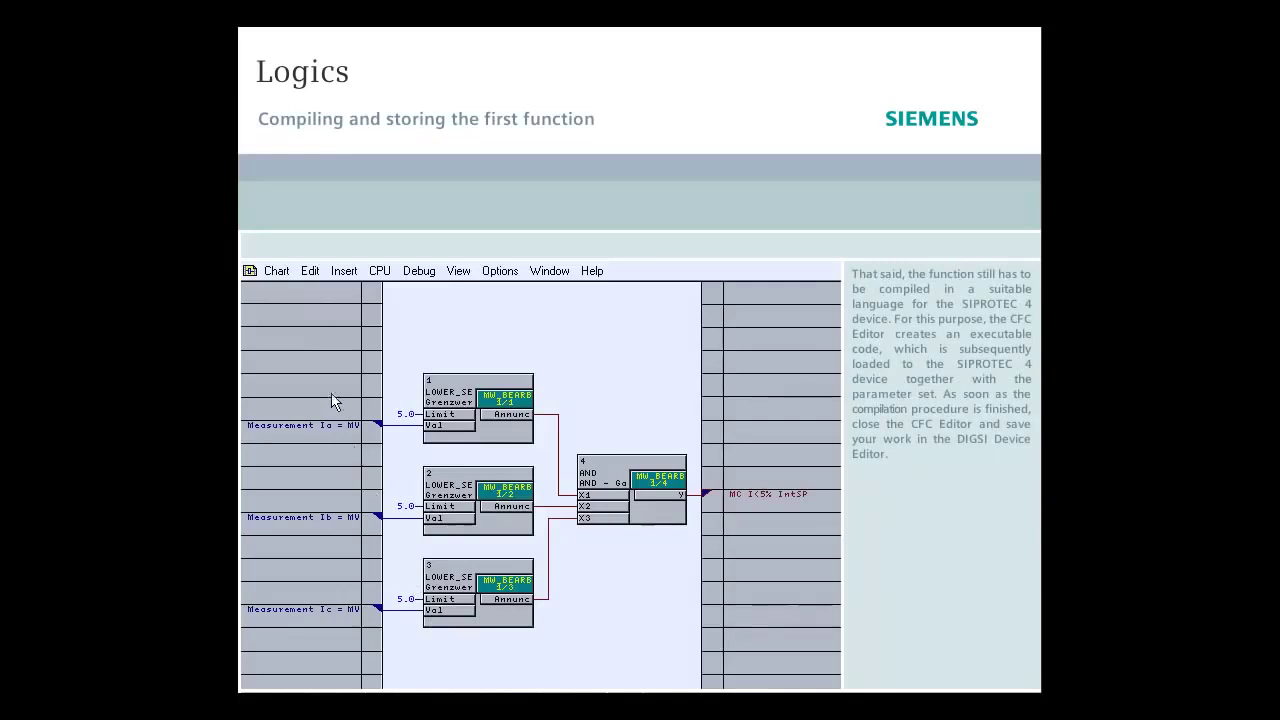
# - Compile the chart as a program and dismiss the 'Process correctly executed' message
pyautogui.click(277, 272)
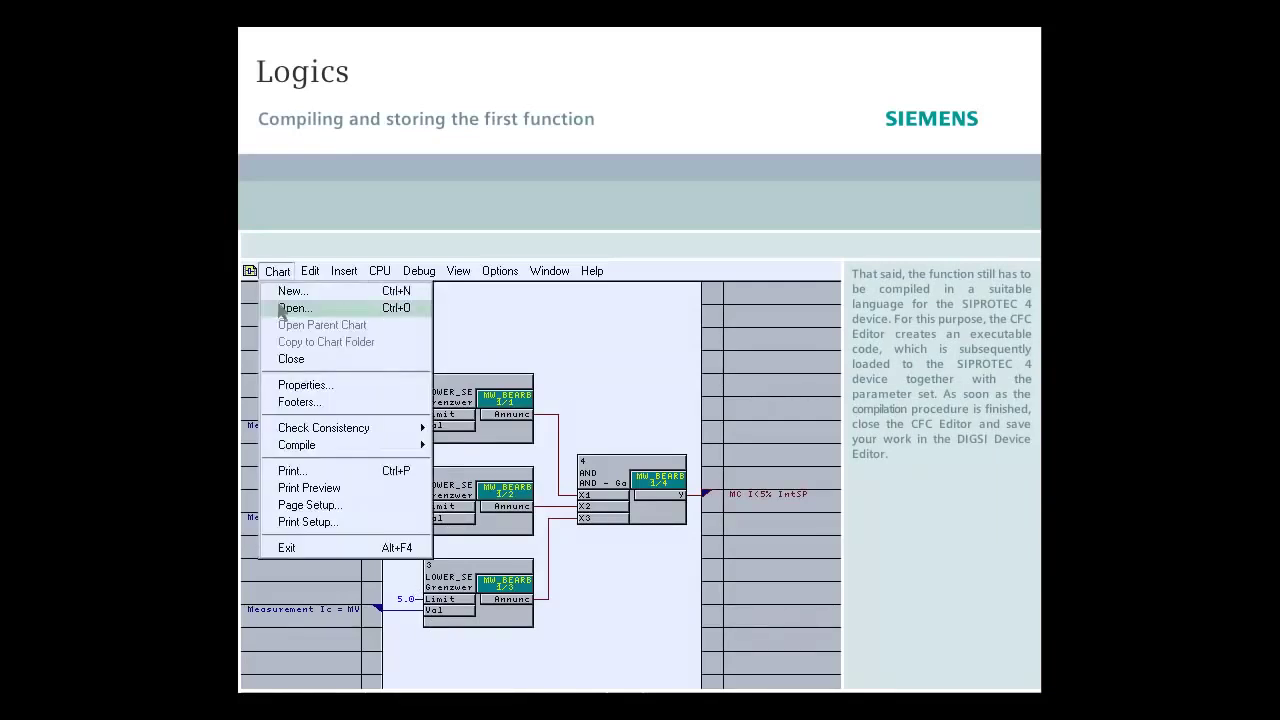
pyautogui.moveTo(283, 452)
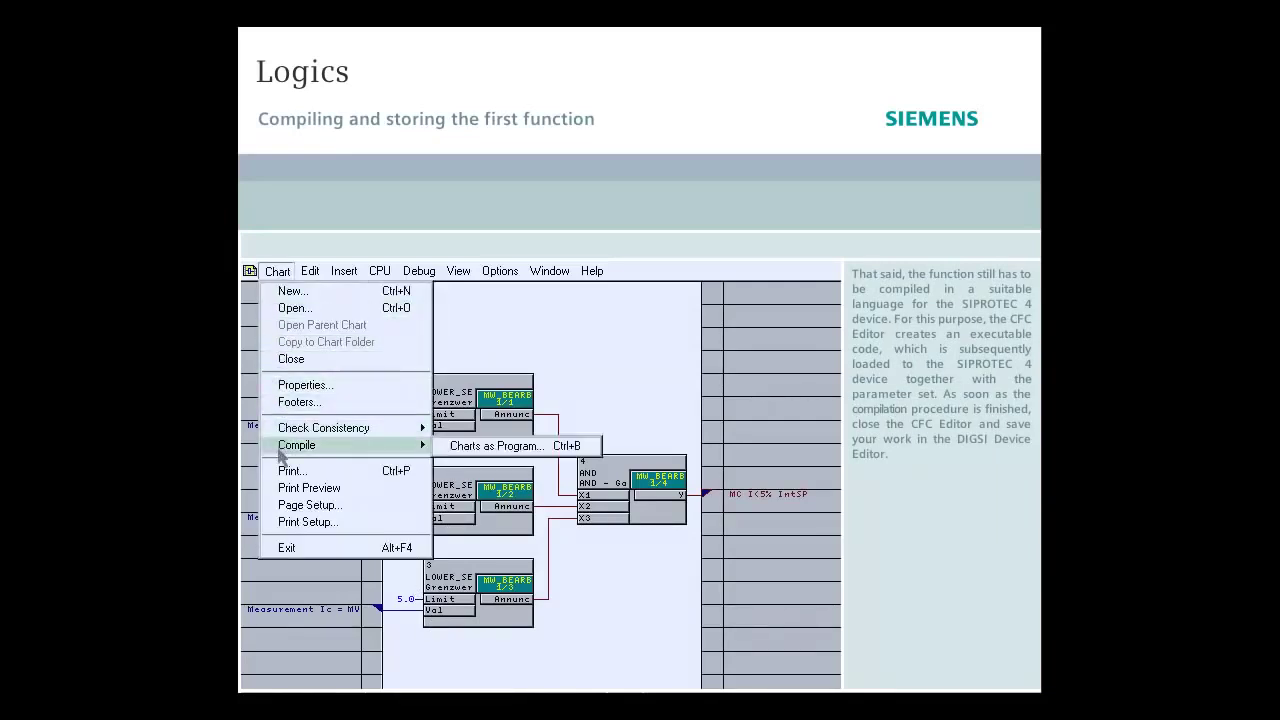
pyautogui.click(490, 455)
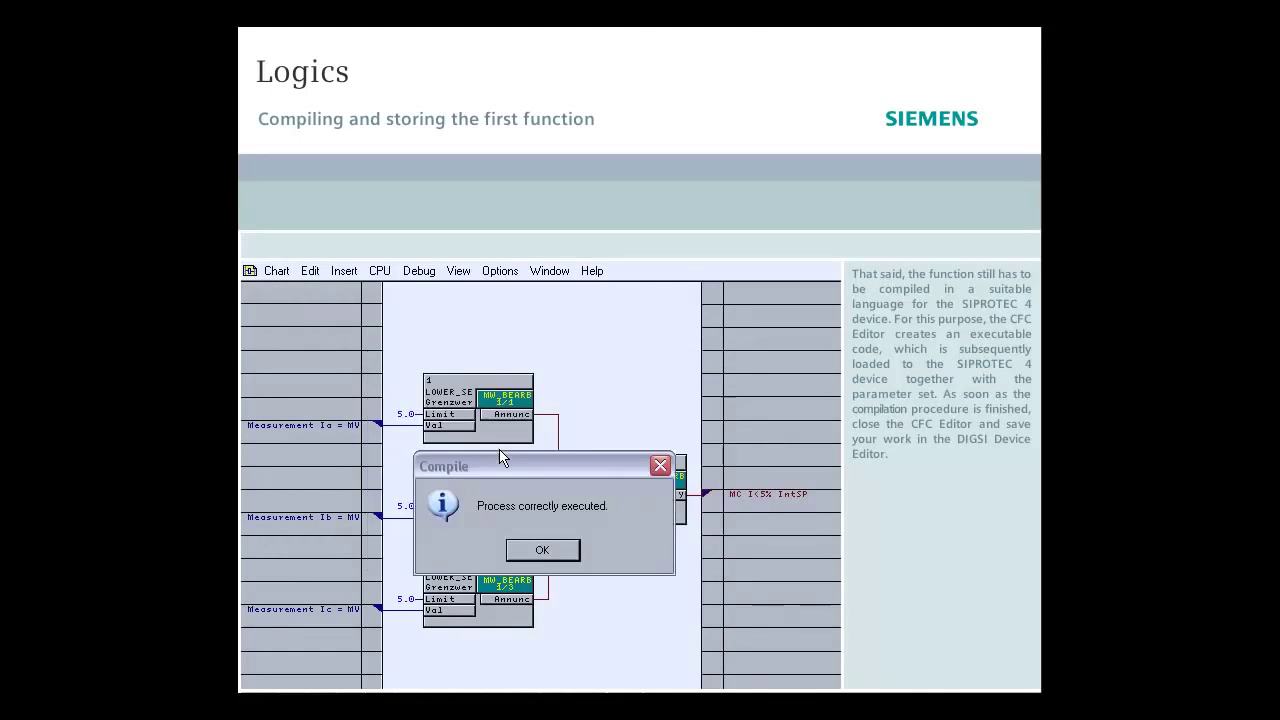
pyautogui.click(562, 550)
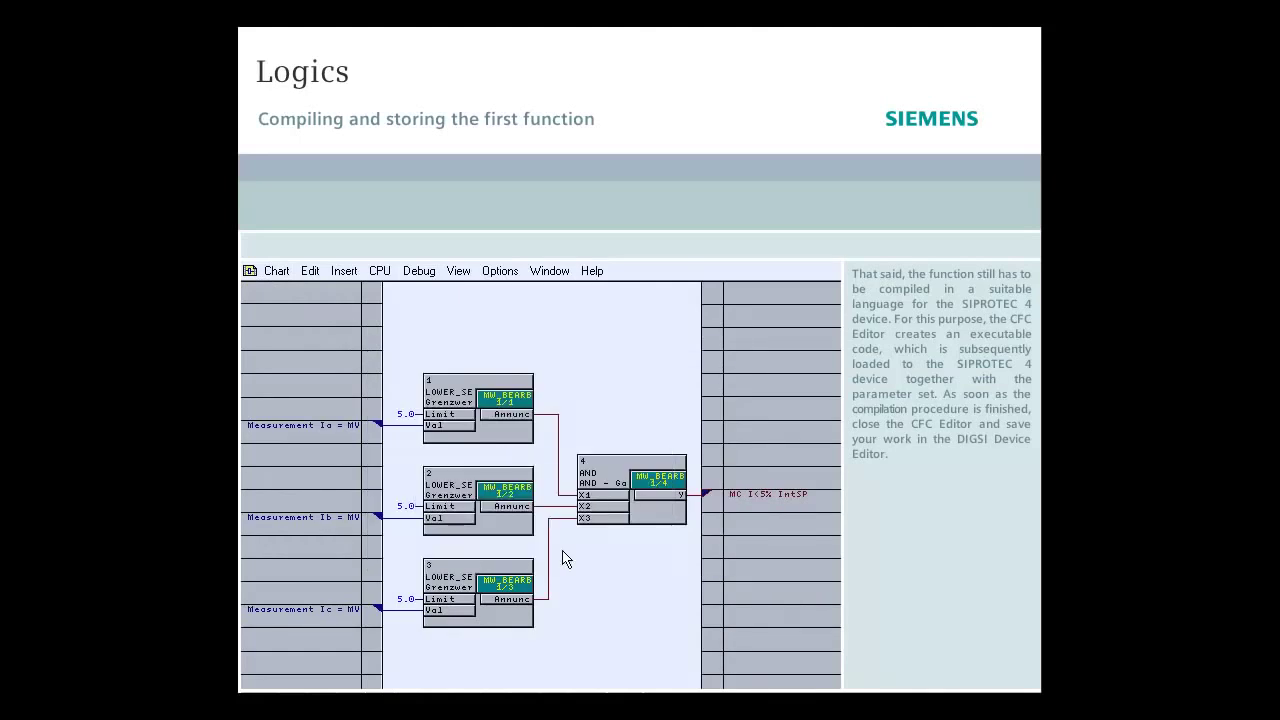
# - Close the CFC Editor and save the device settings in DIGSI
pyautogui.click(277, 271)
pyautogui.click(288, 354)
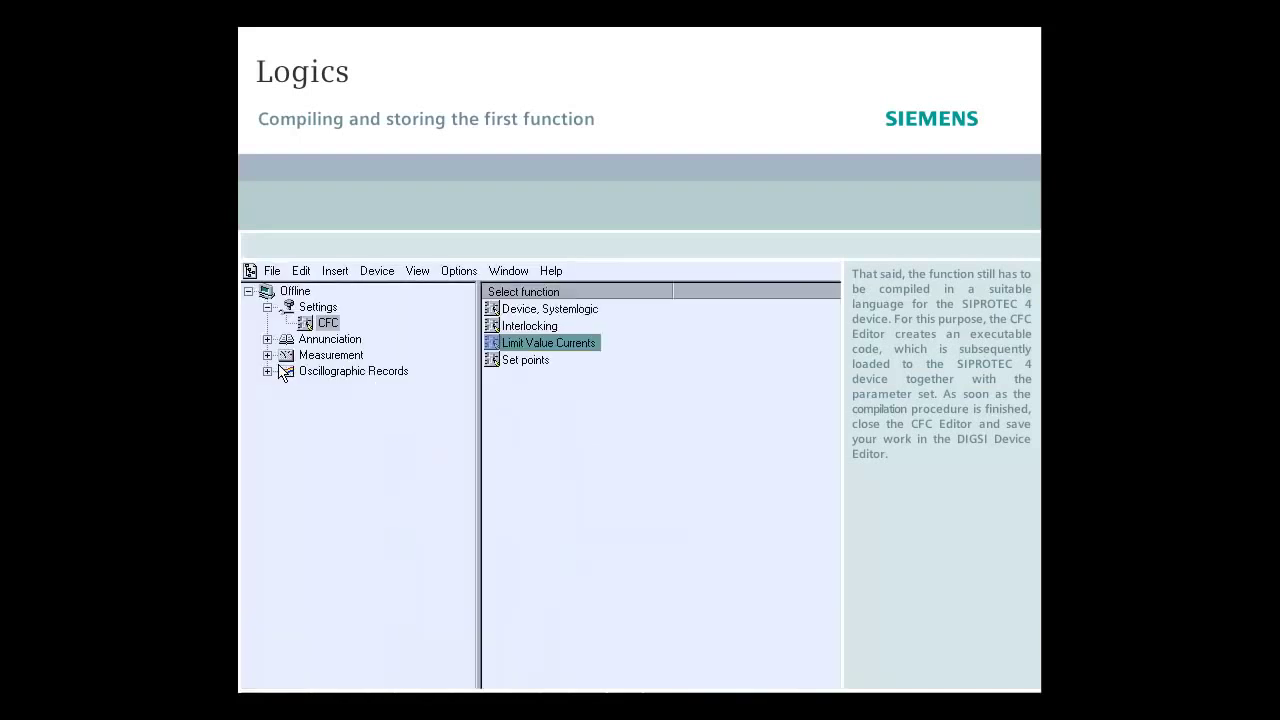
pyautogui.click(271, 271)
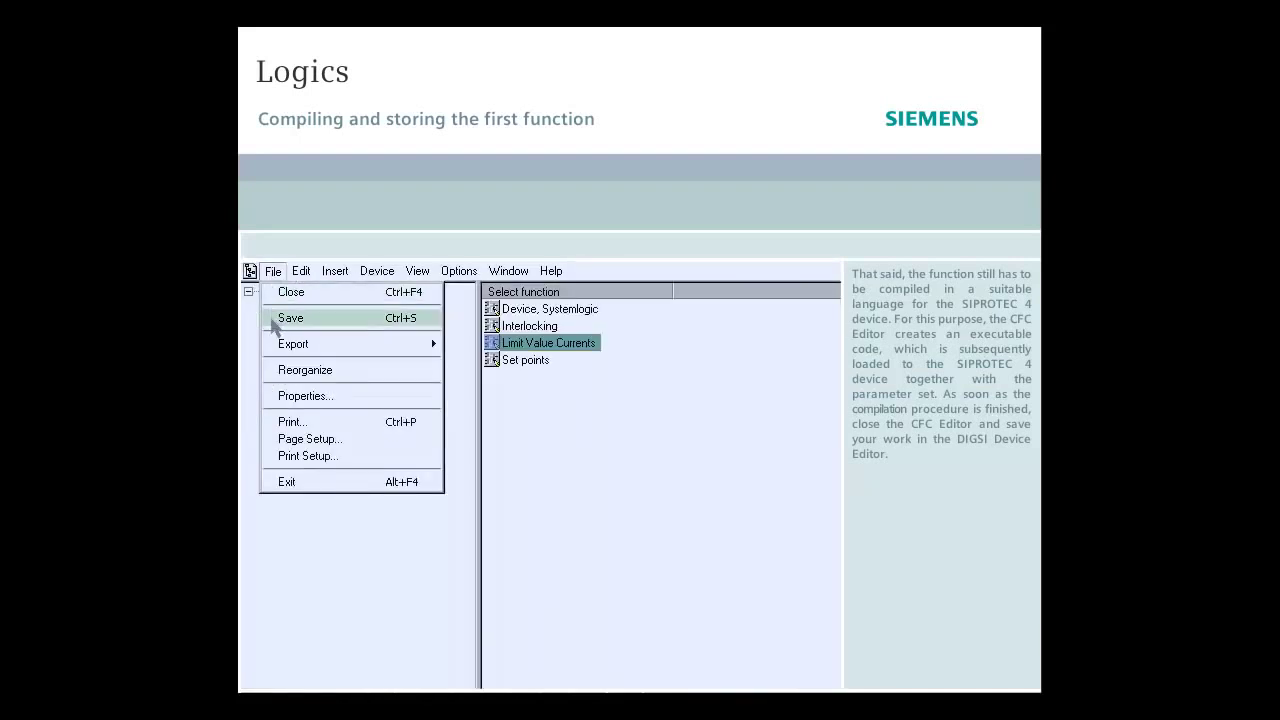
pyautogui.click(280, 318)
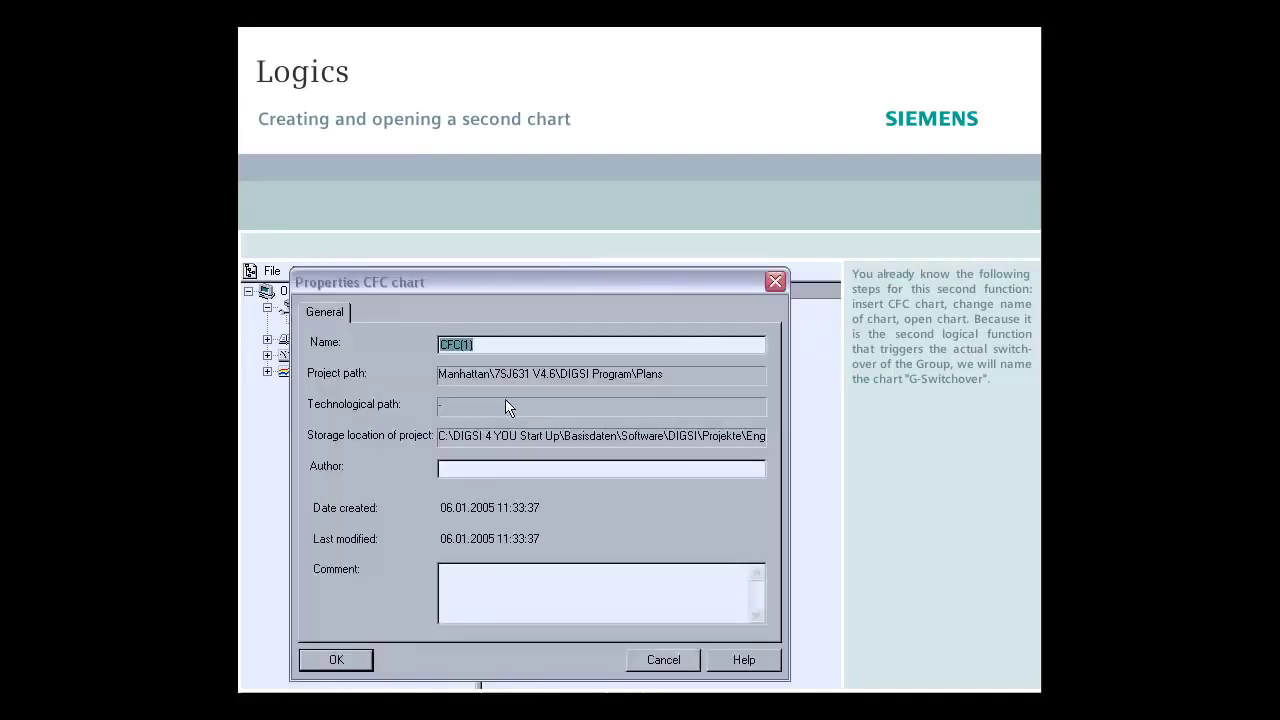
# - Name the new chart 'G-Switchover' and open it in the CFC Editor
pyautogui.write('G-Switchover')
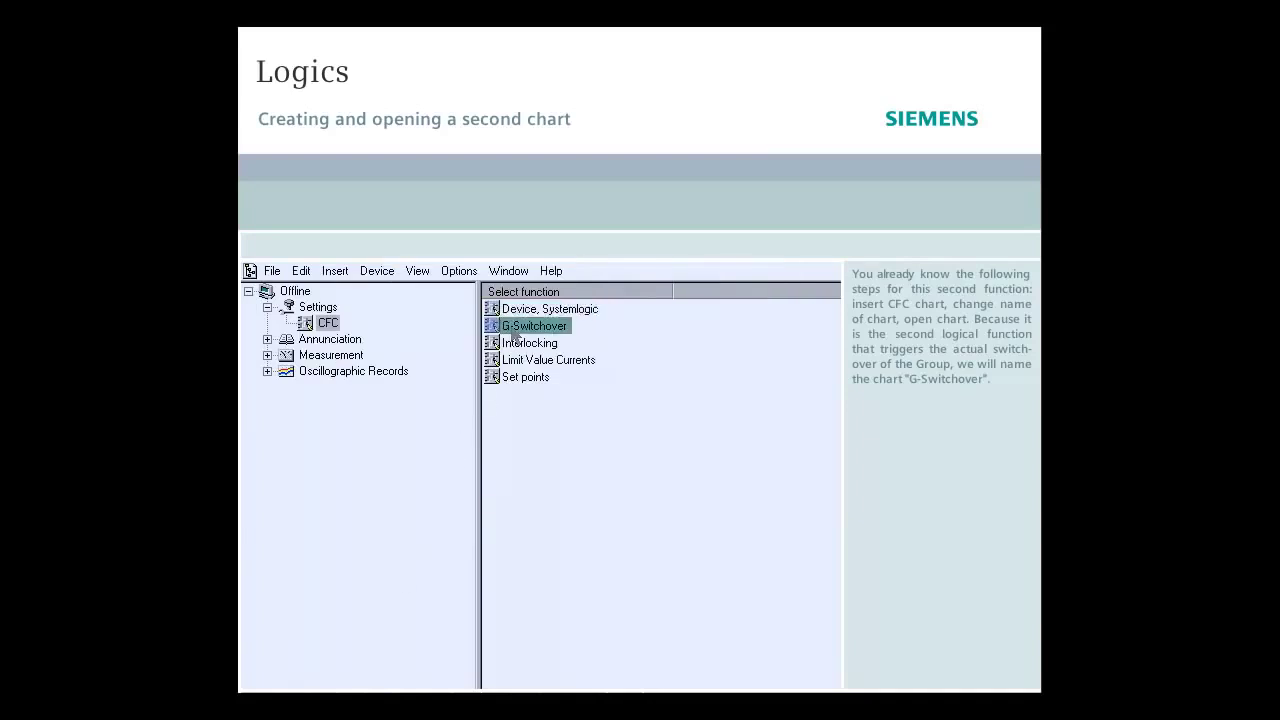
pyautogui.doubleClick(512, 330)
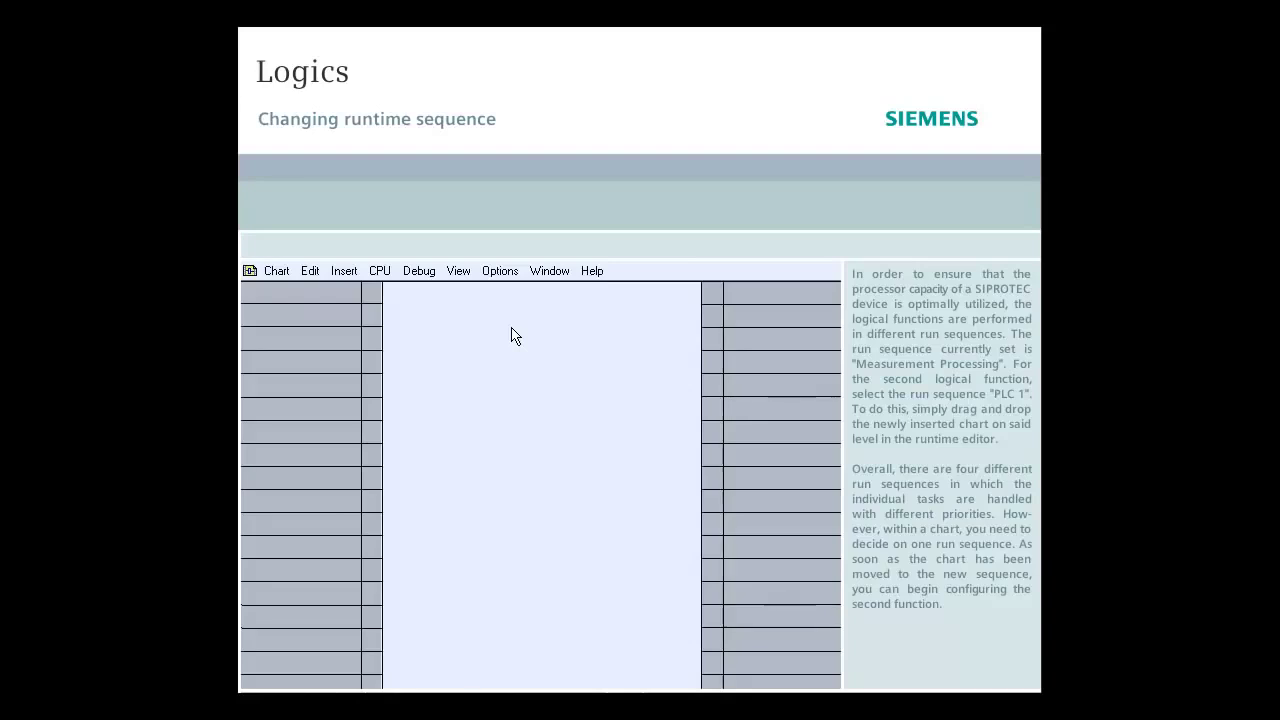
# - Move G-Switchover into the PLC1_BEARB [Slow PLC] run sequence and return to the chart
pyautogui.click(311, 279)
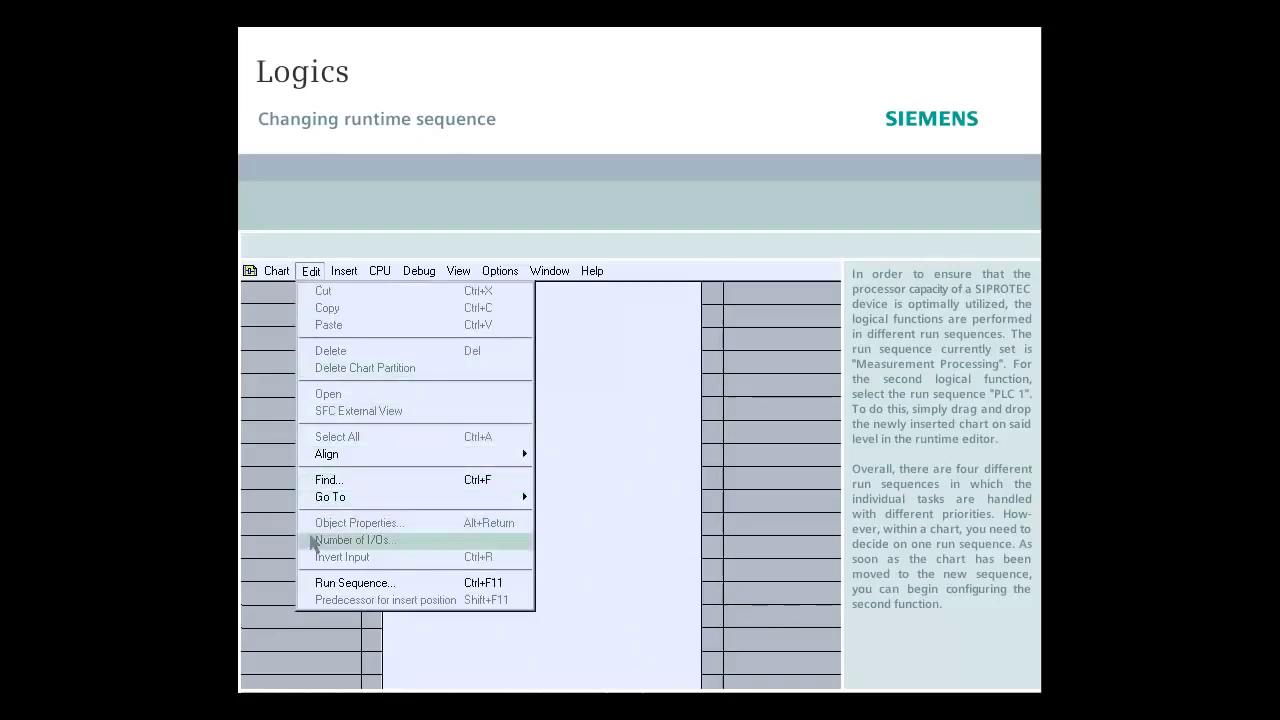
pyautogui.click(314, 584)
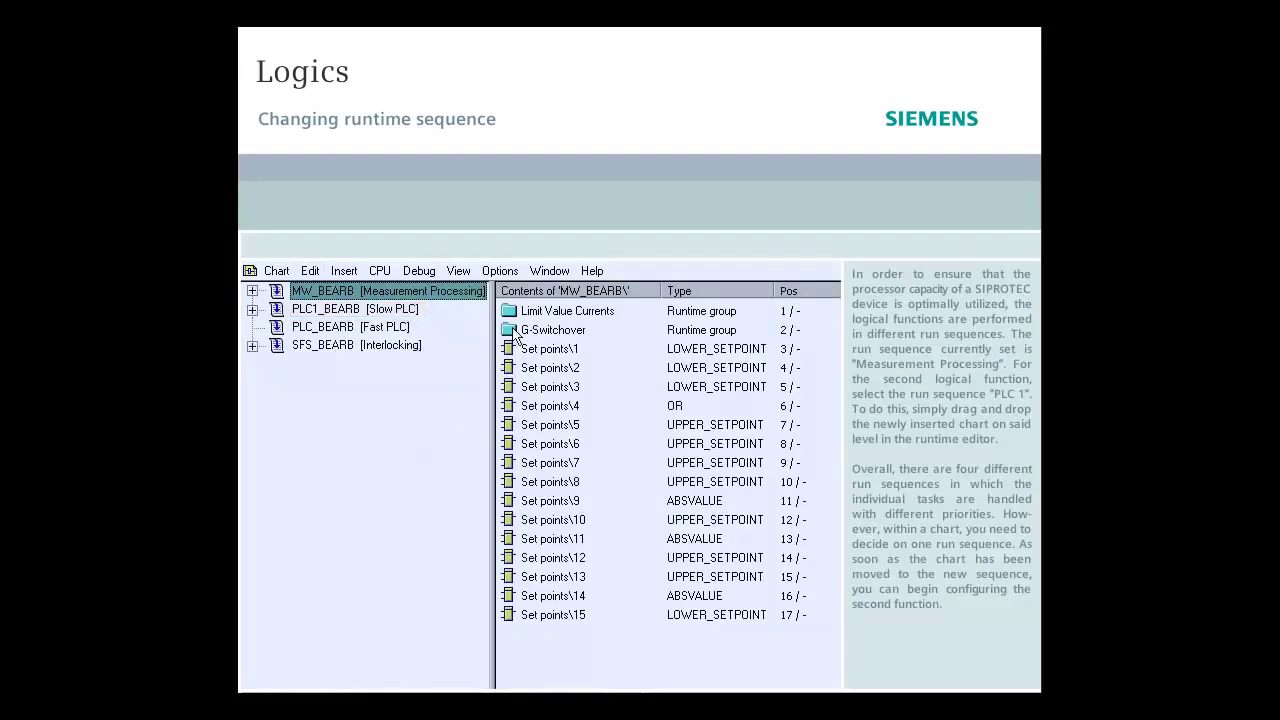
pyautogui.moveTo(516, 338); pyautogui.dragTo(340, 318)
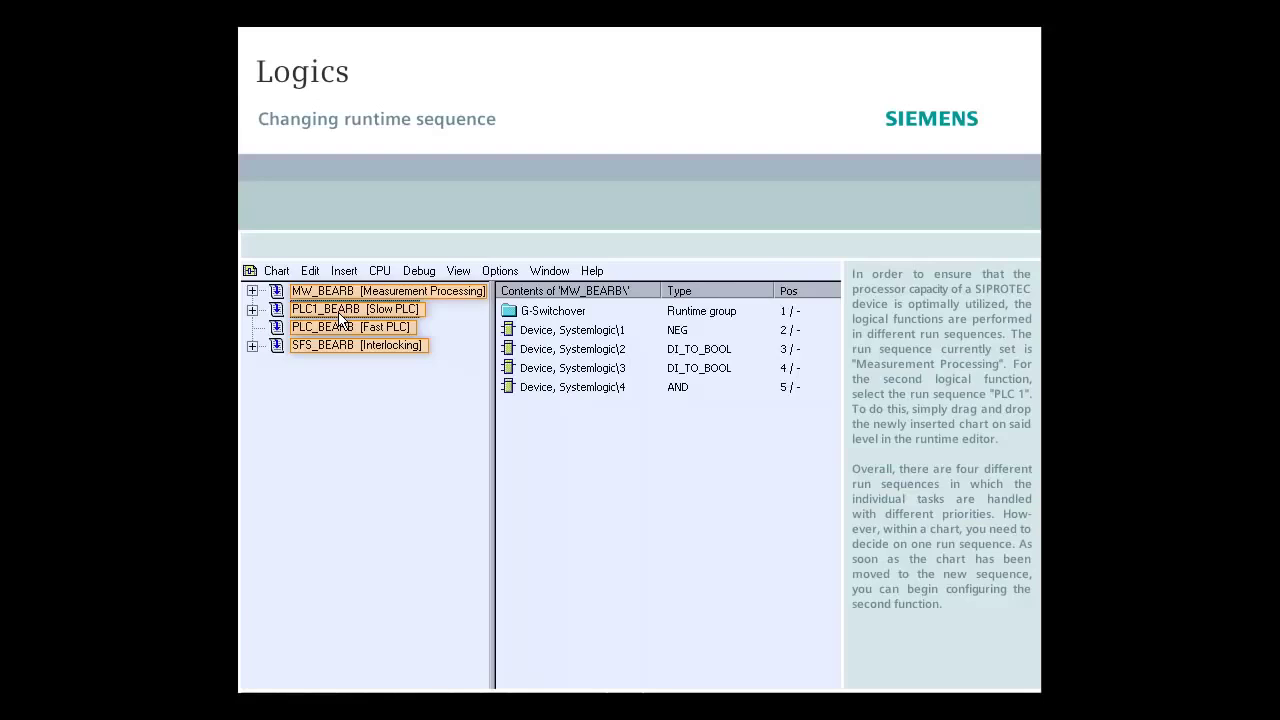
pyautogui.click(339, 315)
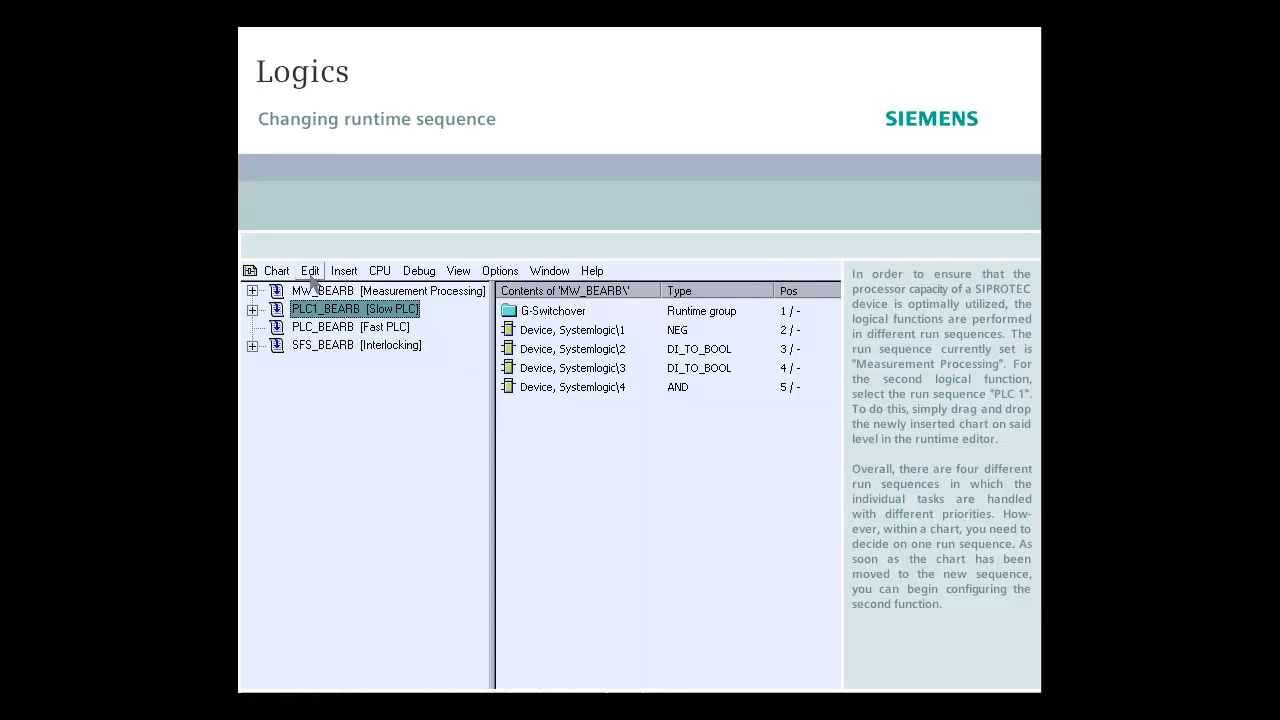
pyautogui.click(311, 274)
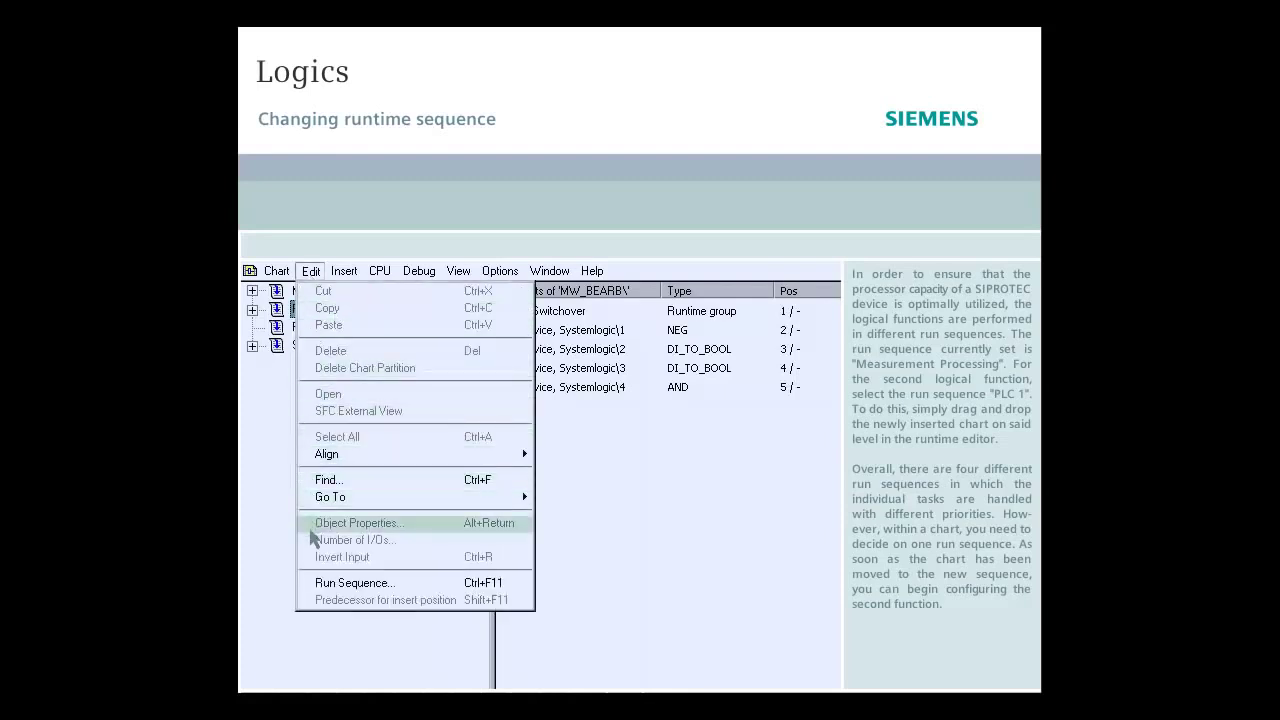
pyautogui.click(340, 583)
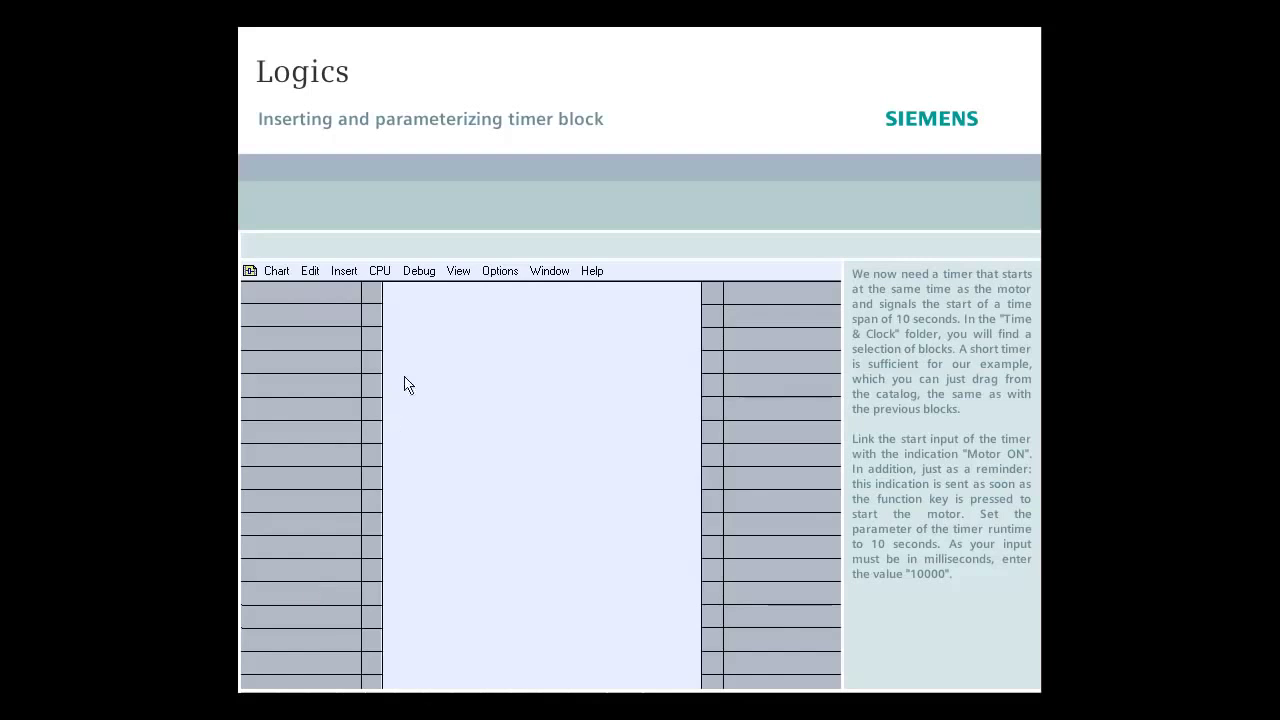
# - Drag a TIMER_SHORT block from the catalog's Time & Clock folder onto the G-Switchover chart
pyautogui.click(458, 272)
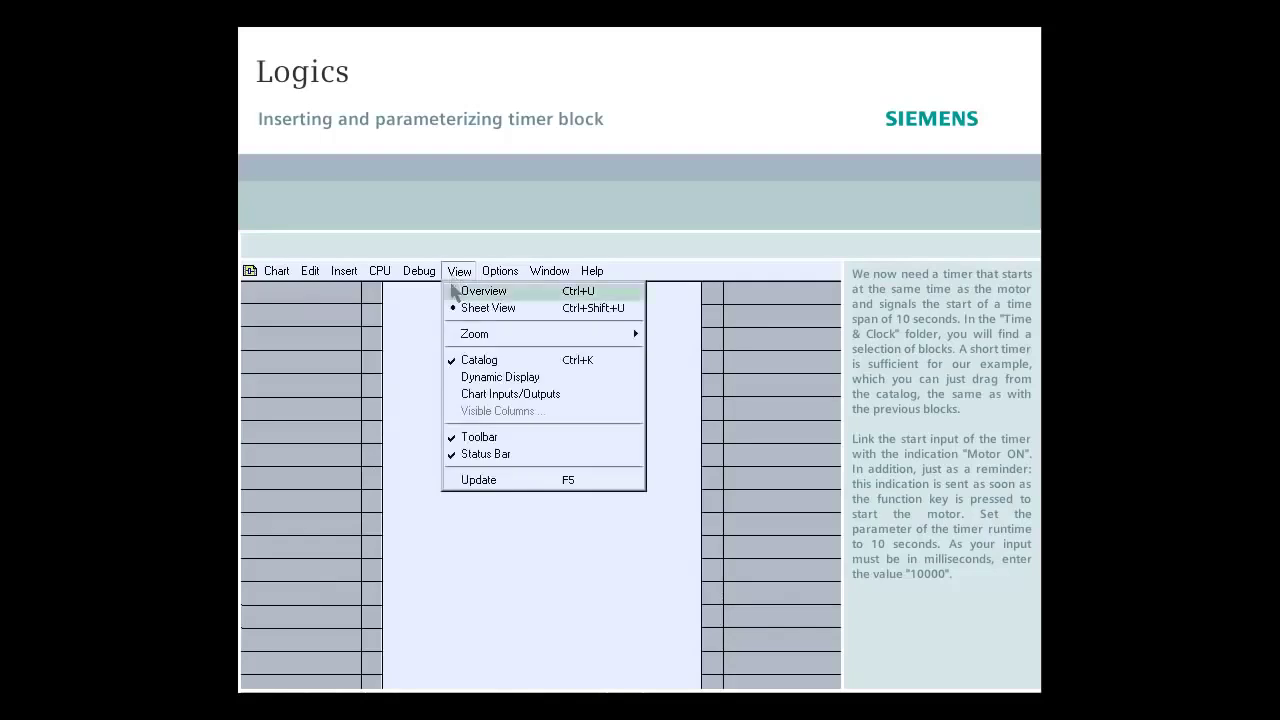
pyautogui.click(456, 362)
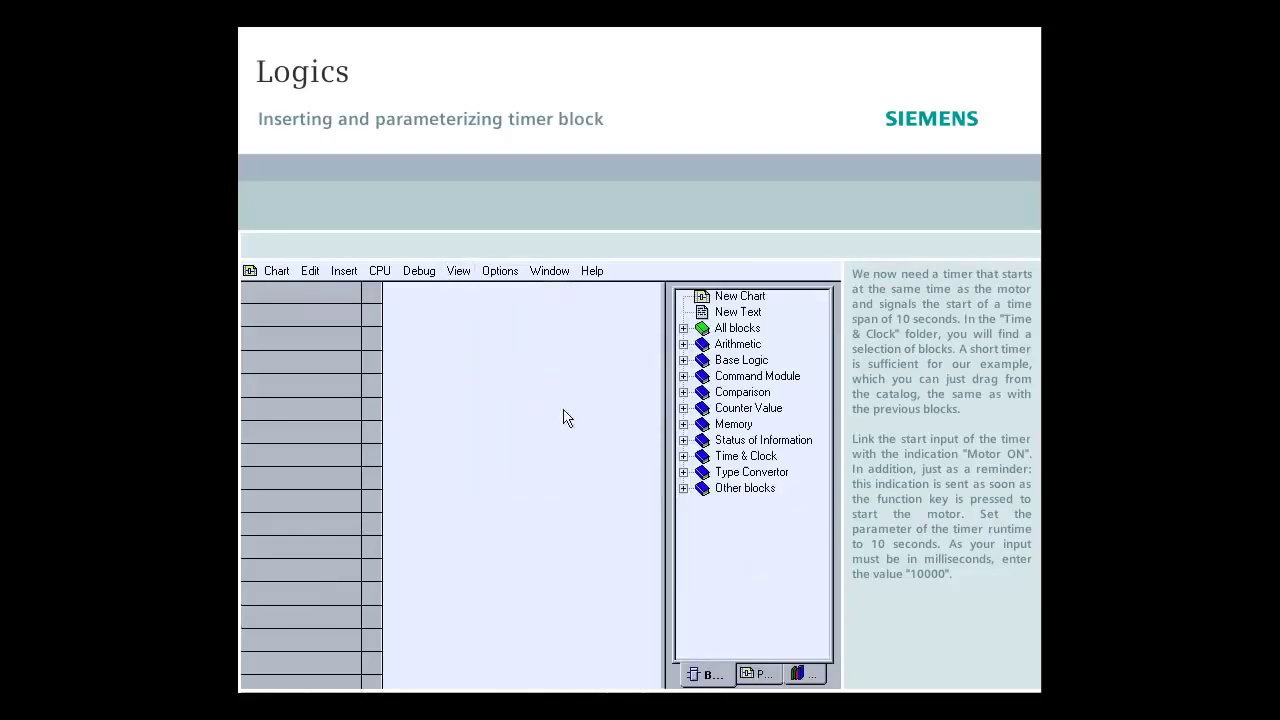
pyautogui.click(683, 456)
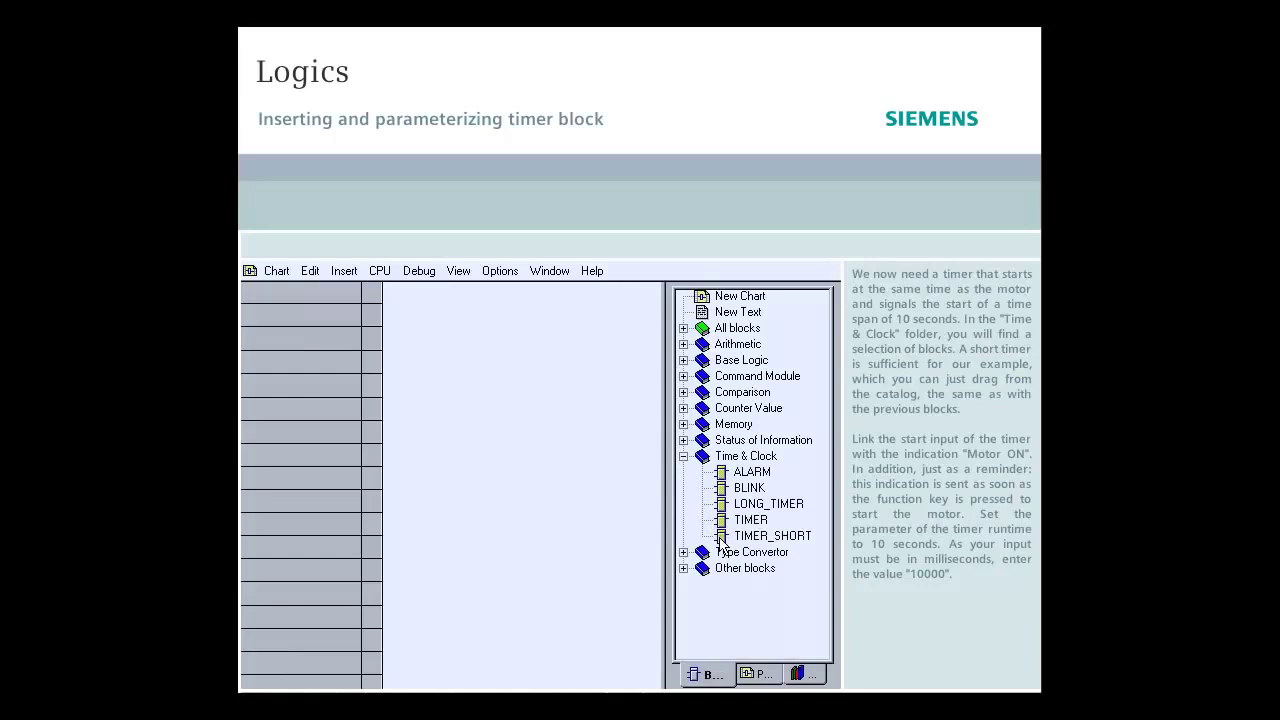
pyautogui.moveTo(719, 540); pyautogui.dragTo(505, 538)
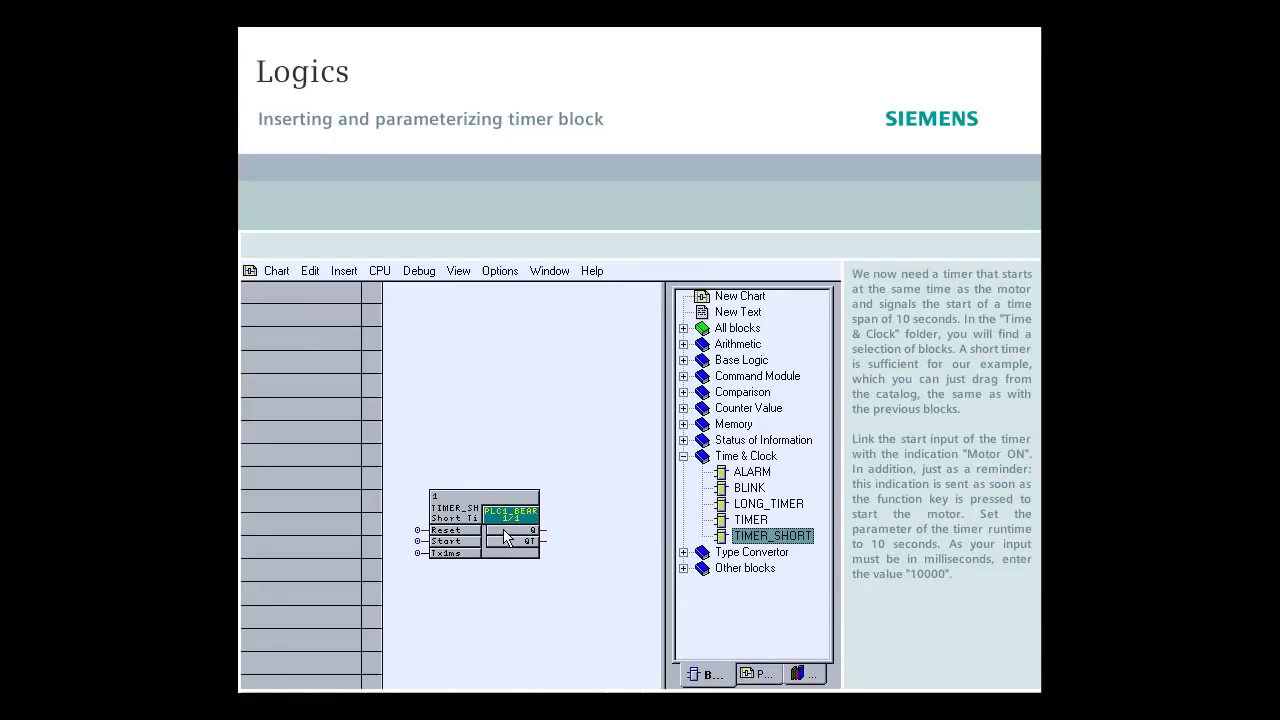
# - Wire the timer's Start input to the MC Motor ON indication
pyautogui.rightClick(468, 541)
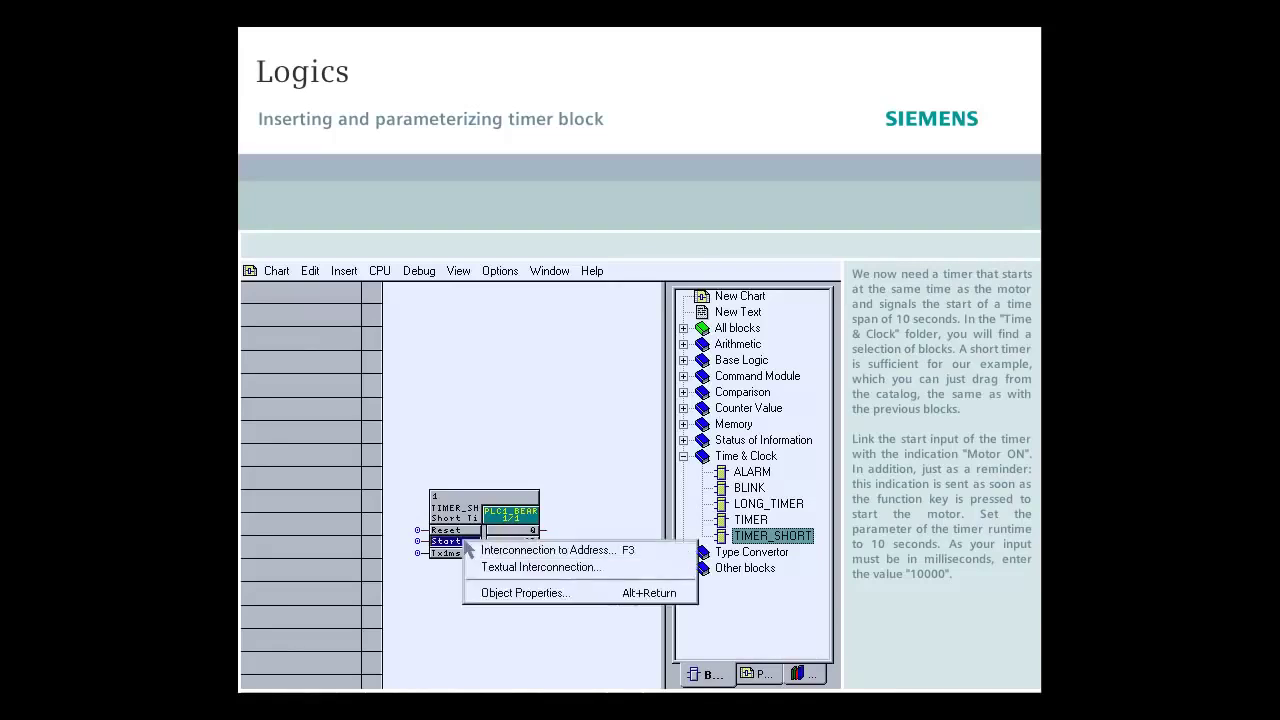
pyautogui.click(477, 549)
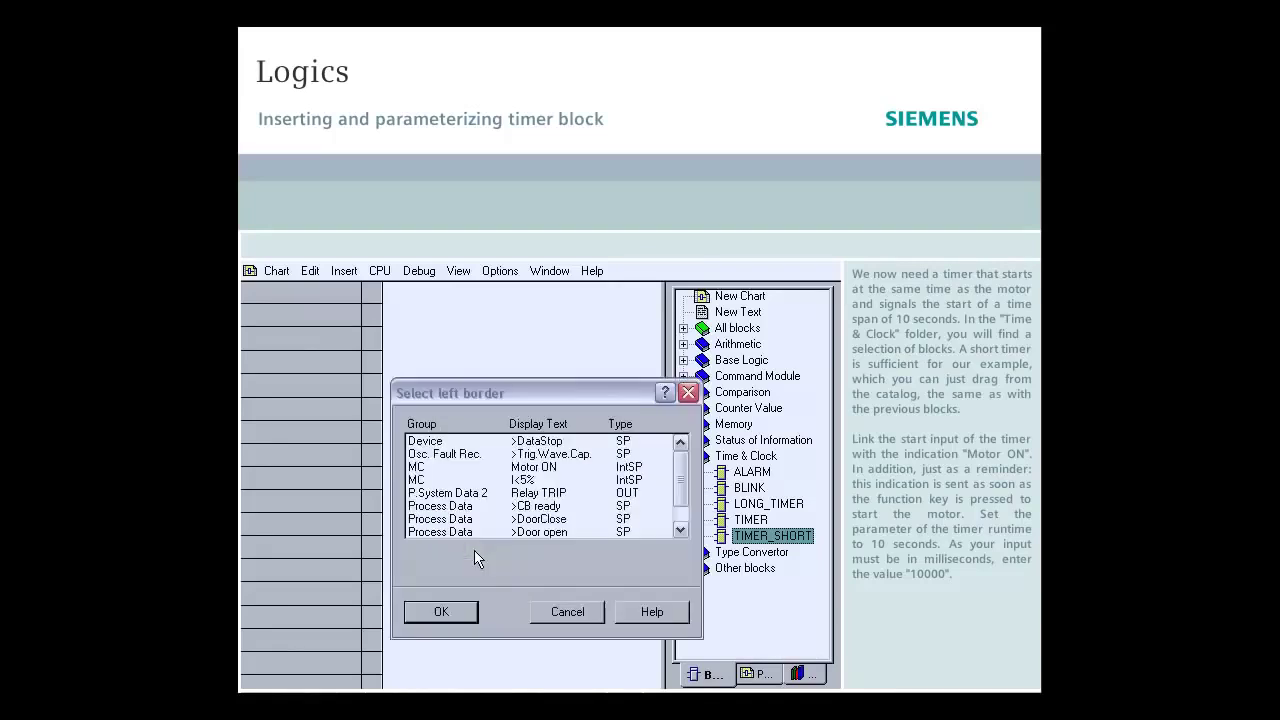
pyautogui.click(477, 470)
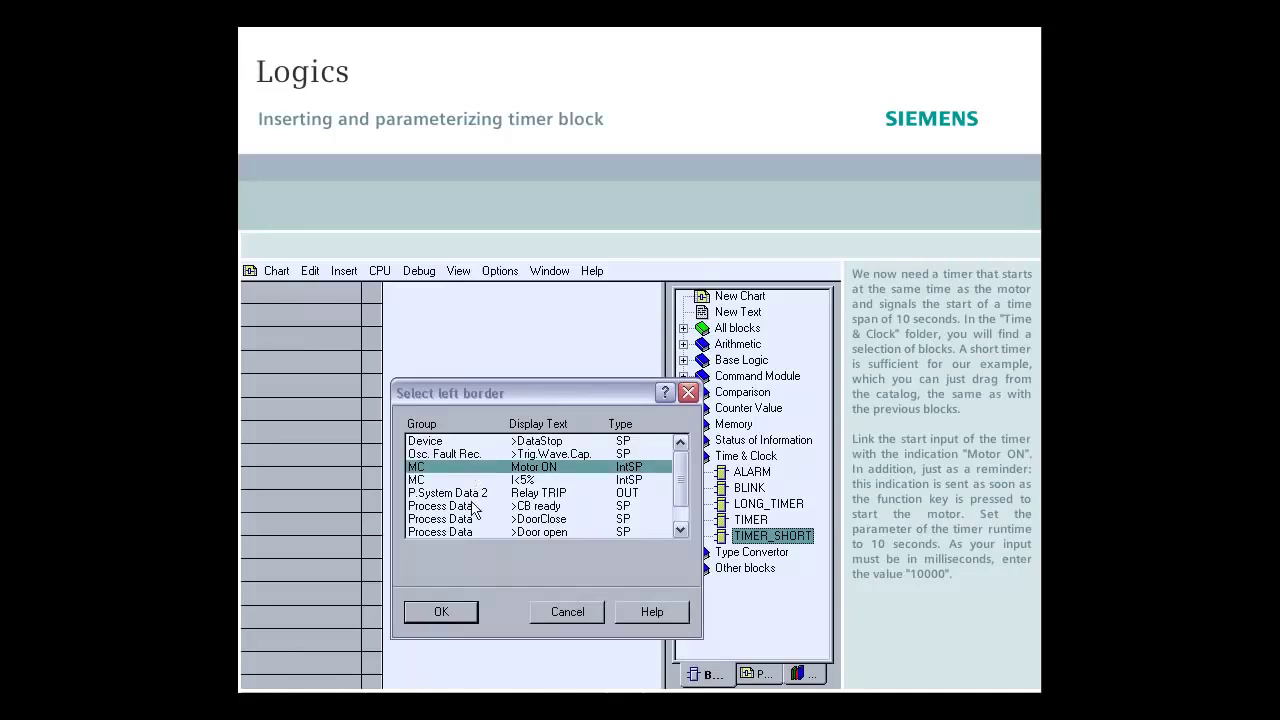
pyautogui.click(459, 612)
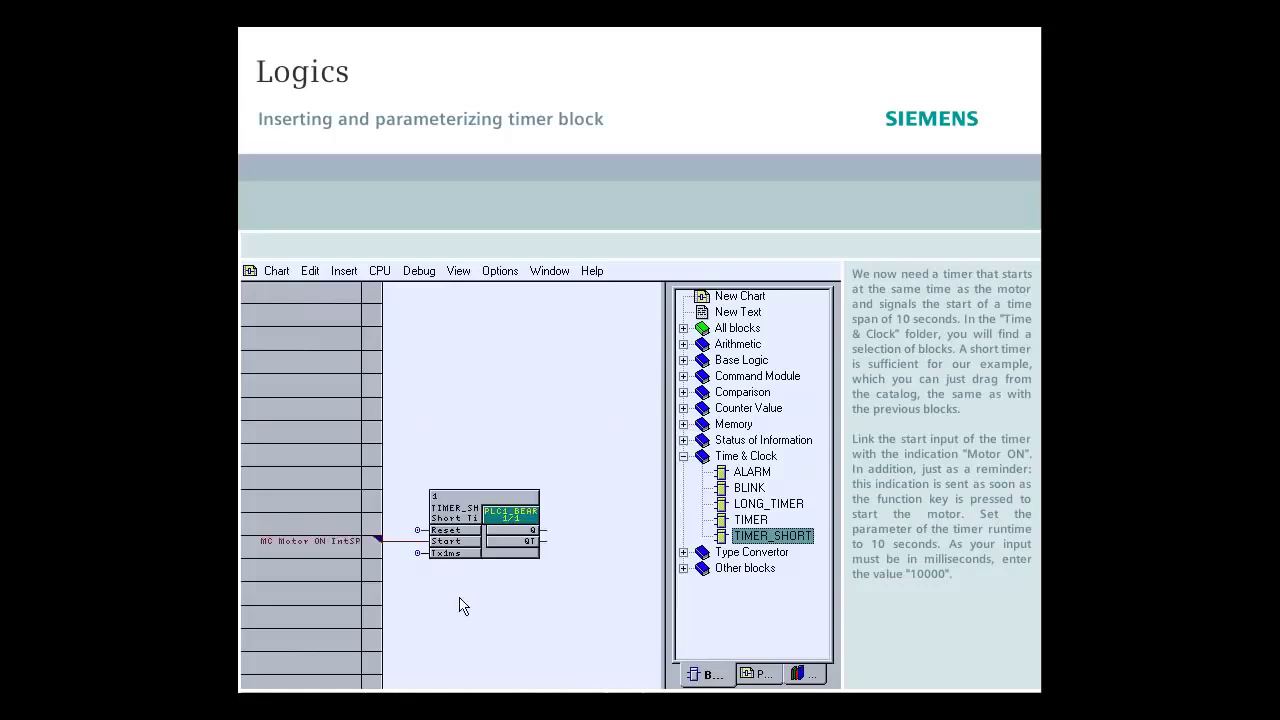
# - Set the timer's Tx1ms runtime to 10000 ms
pyautogui.click(460, 556)
pyautogui.rightClick(462, 563)
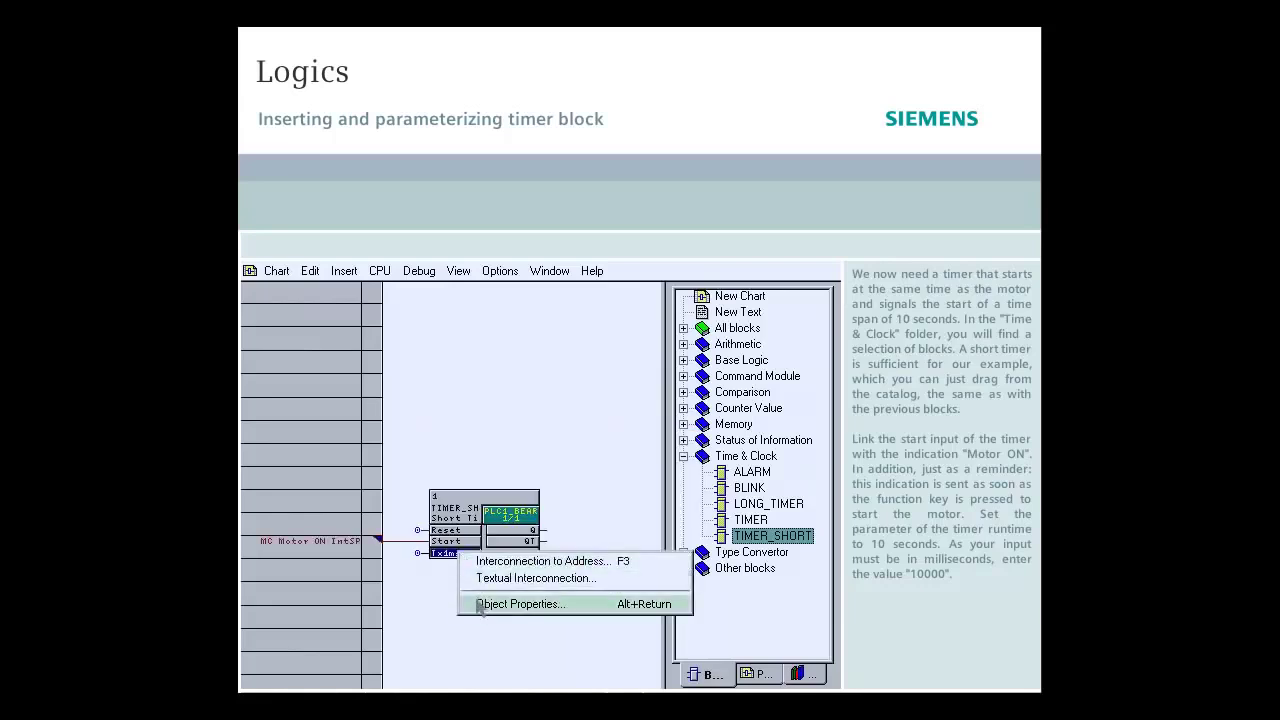
pyautogui.click(480, 604)
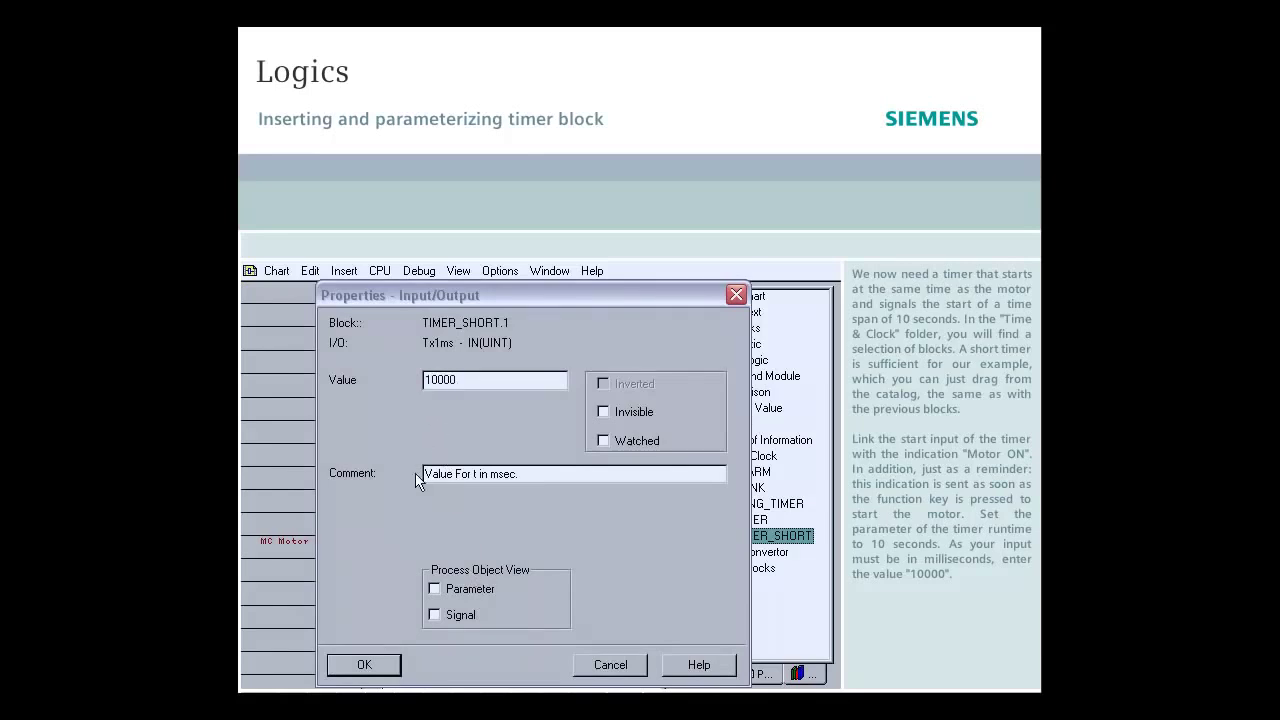
pyautogui.click(365, 665)
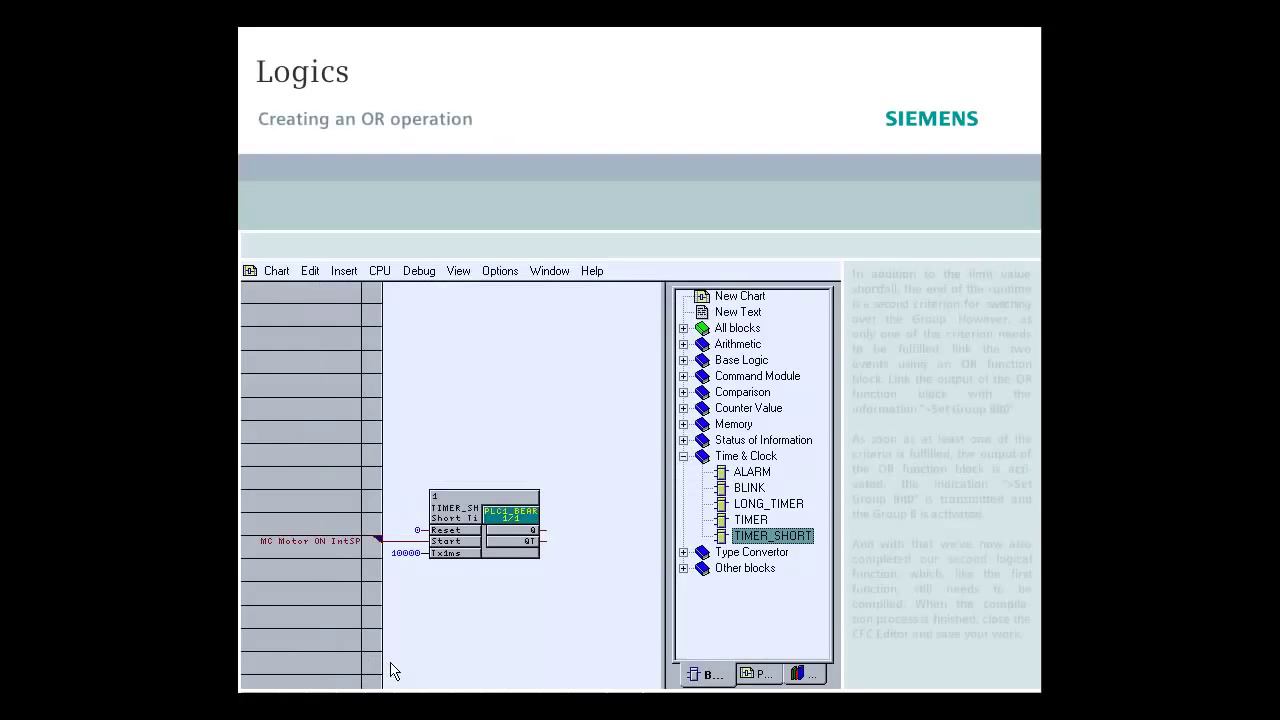
# - Place an OR block from the Base Logic folder on the chart and hide the catalog
pyautogui.click(683, 456)
pyautogui.click(683, 360)
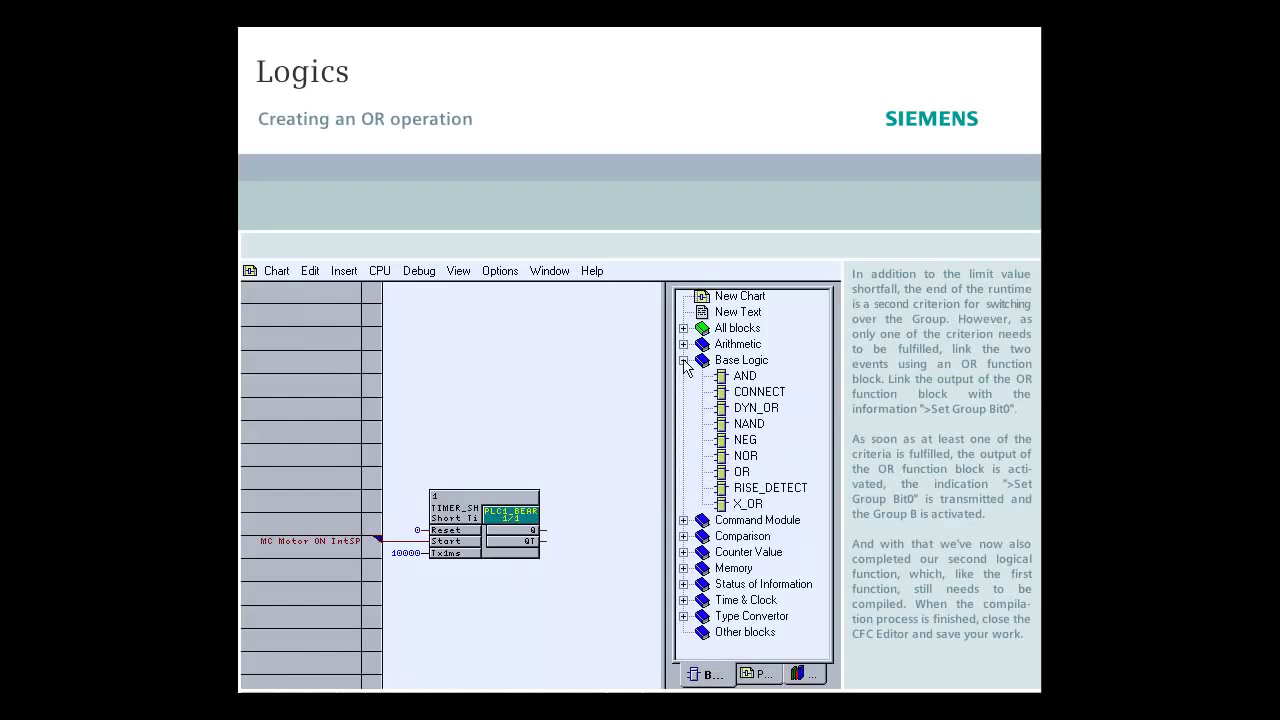
pyautogui.moveTo(724, 472); pyautogui.dragTo(482, 420)
pyautogui.click(458, 271)
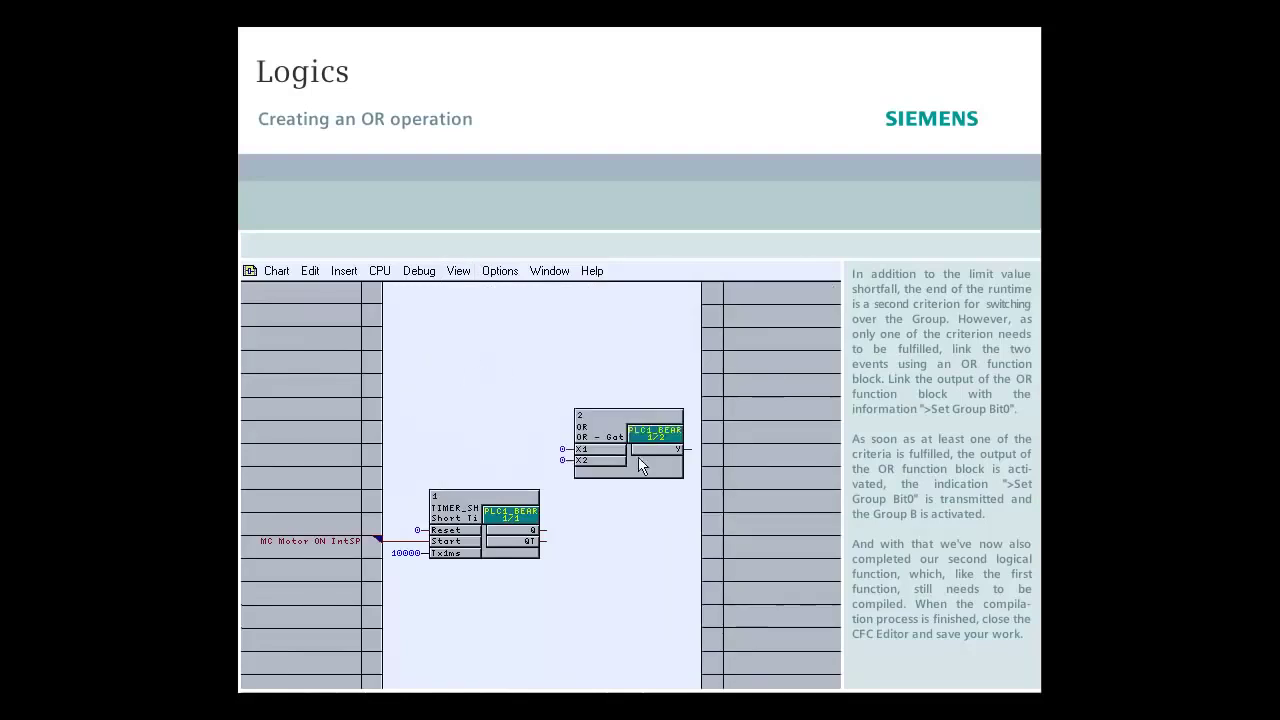
# - Connect the OR's X1 input to MC I<5% and X2 to the timer's QT output
pyautogui.rightClick(580, 450)
pyautogui.click(570, 458)
pyautogui.click(522, 466)
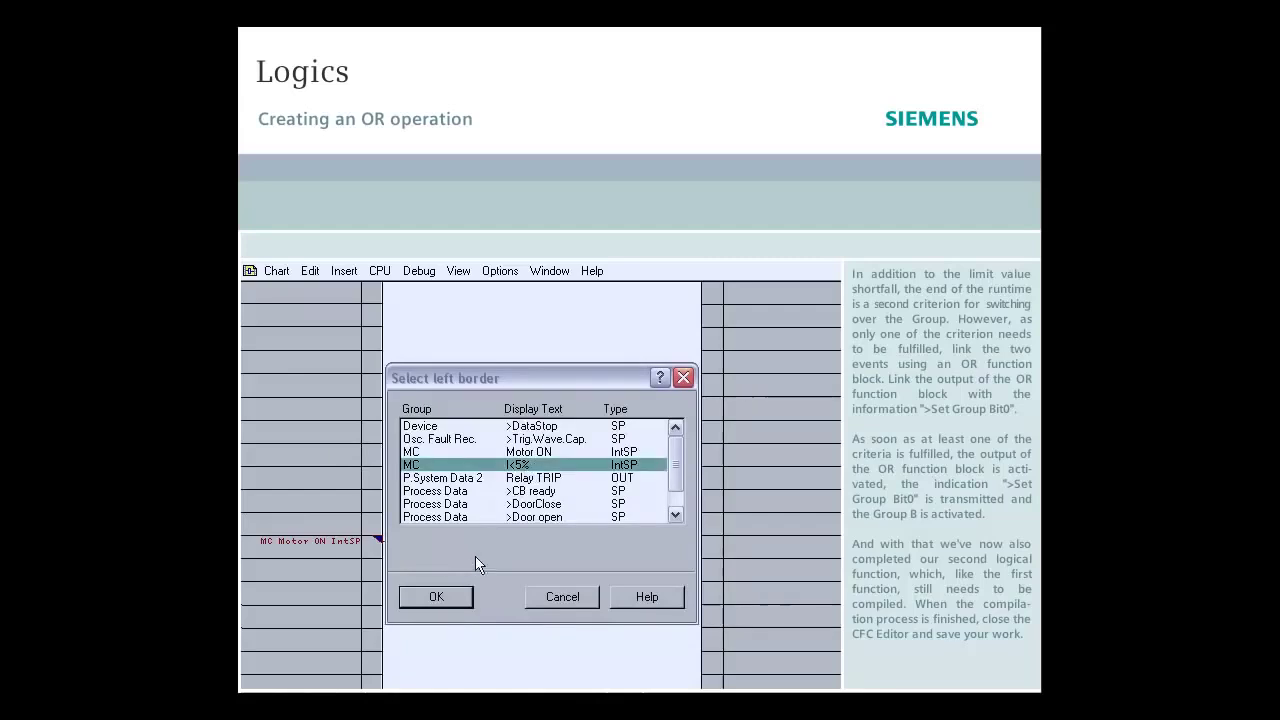
pyautogui.click(456, 600)
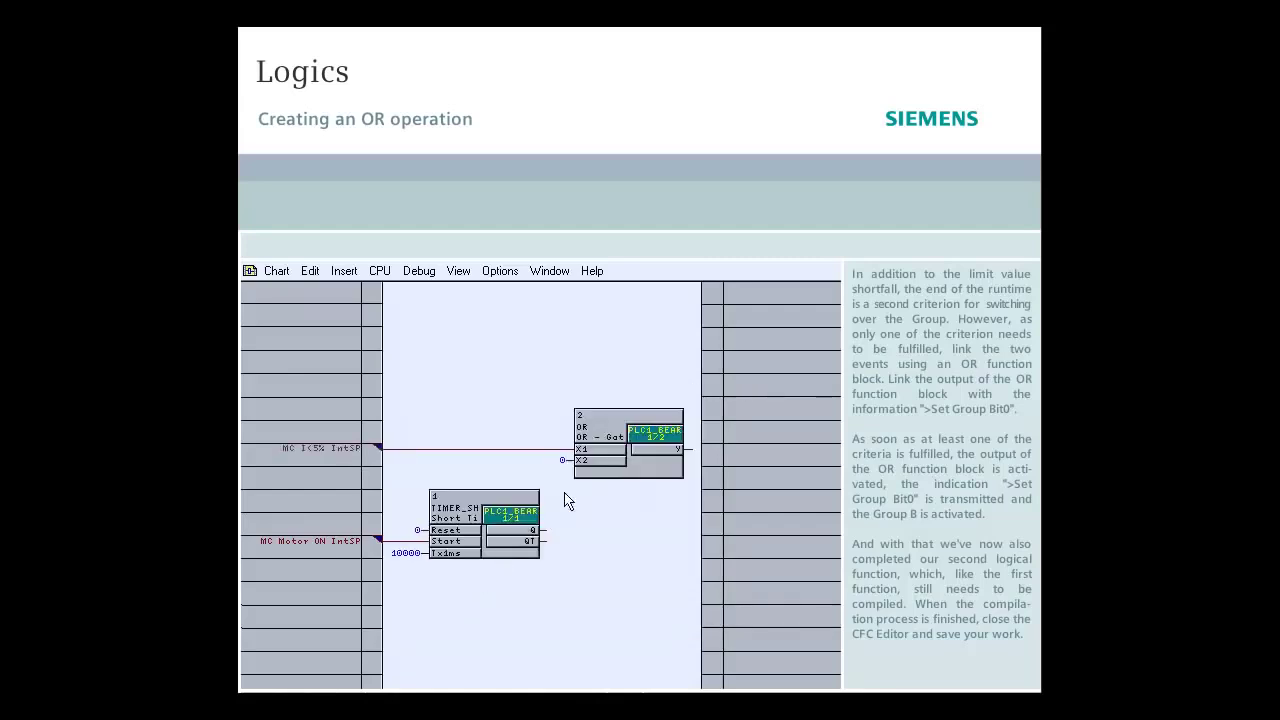
pyautogui.click(600, 461)
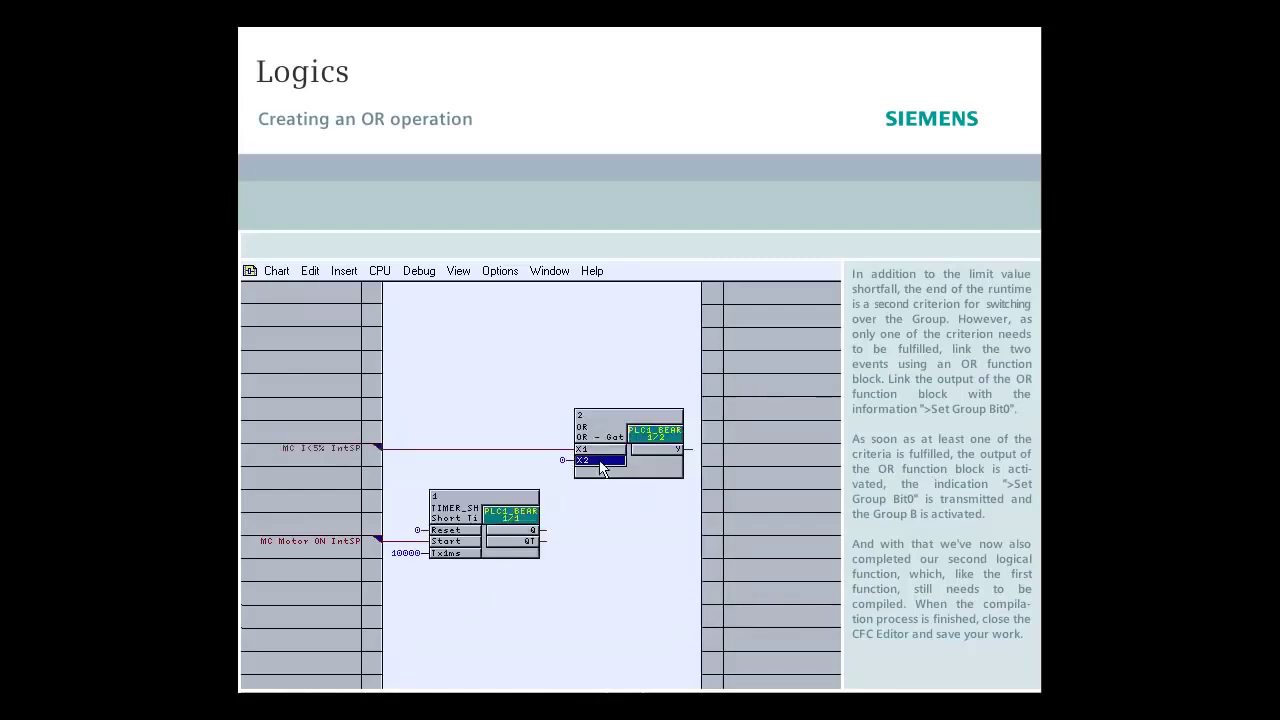
pyautogui.click(530, 542)
# - Route the OR block's output y to the Change Group >Set Group Bit0 indication
pyautogui.rightClick(662, 451)
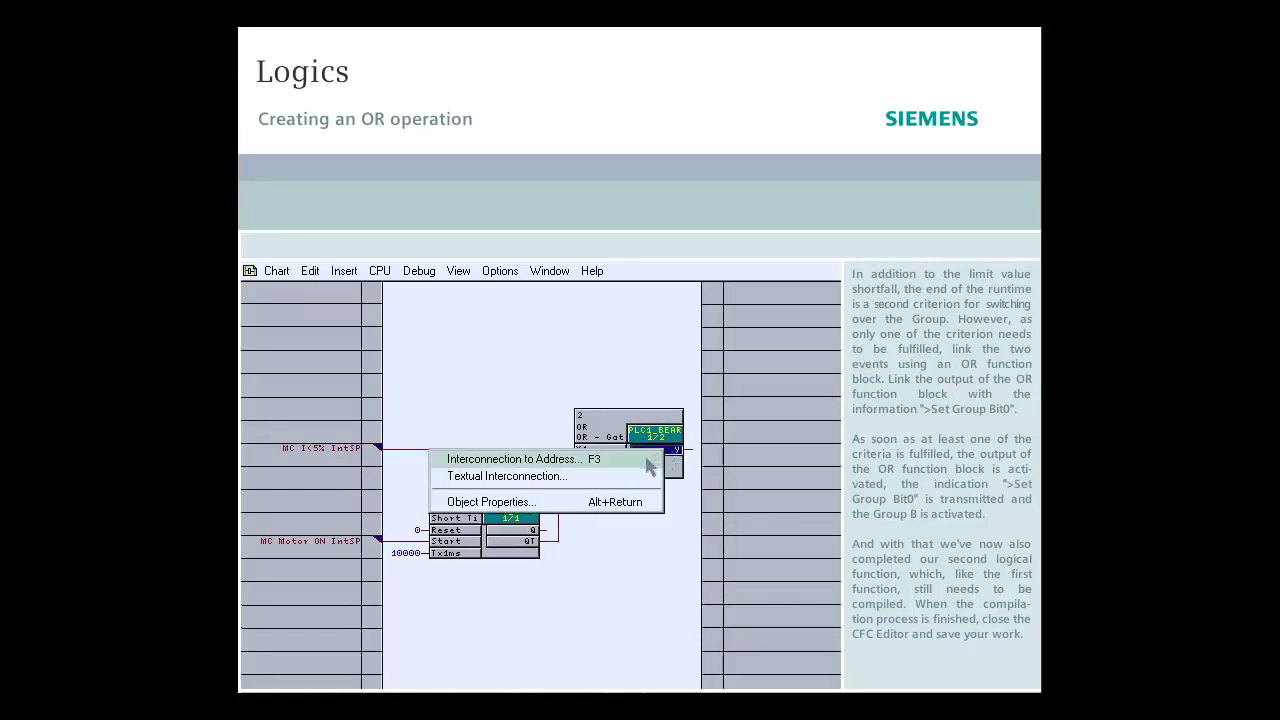
pyautogui.click(656, 460)
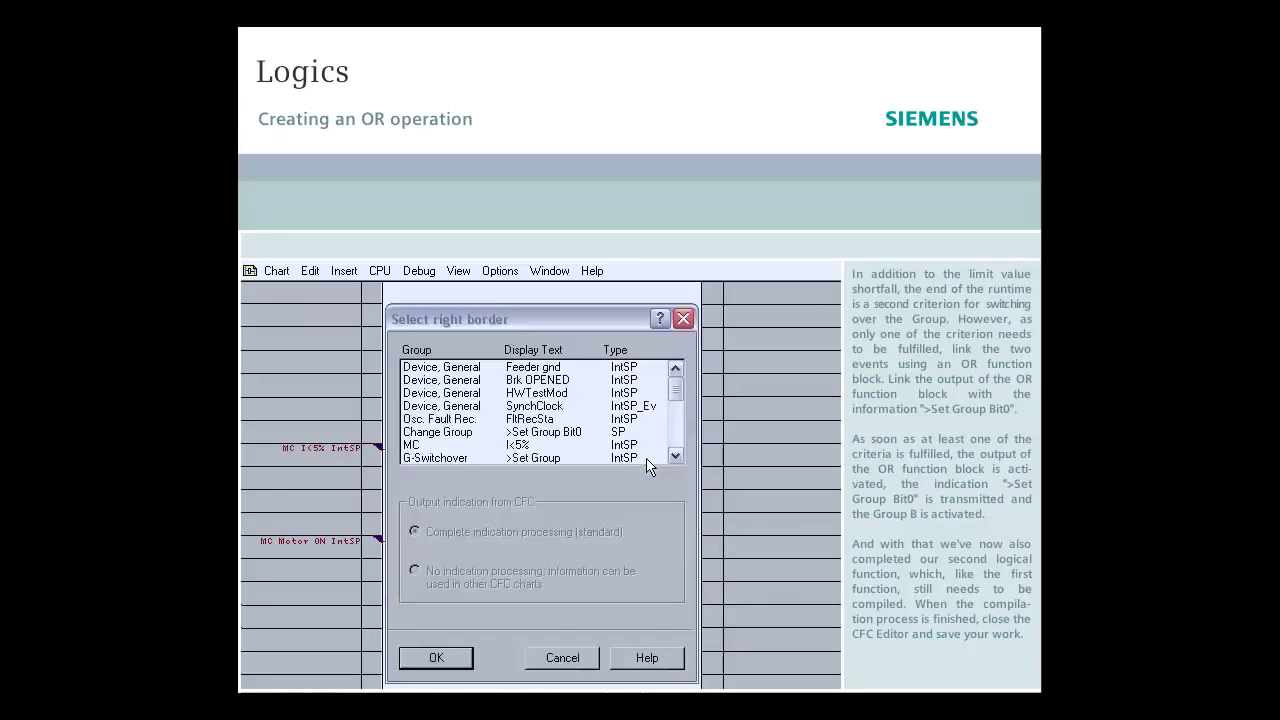
pyautogui.click(525, 438)
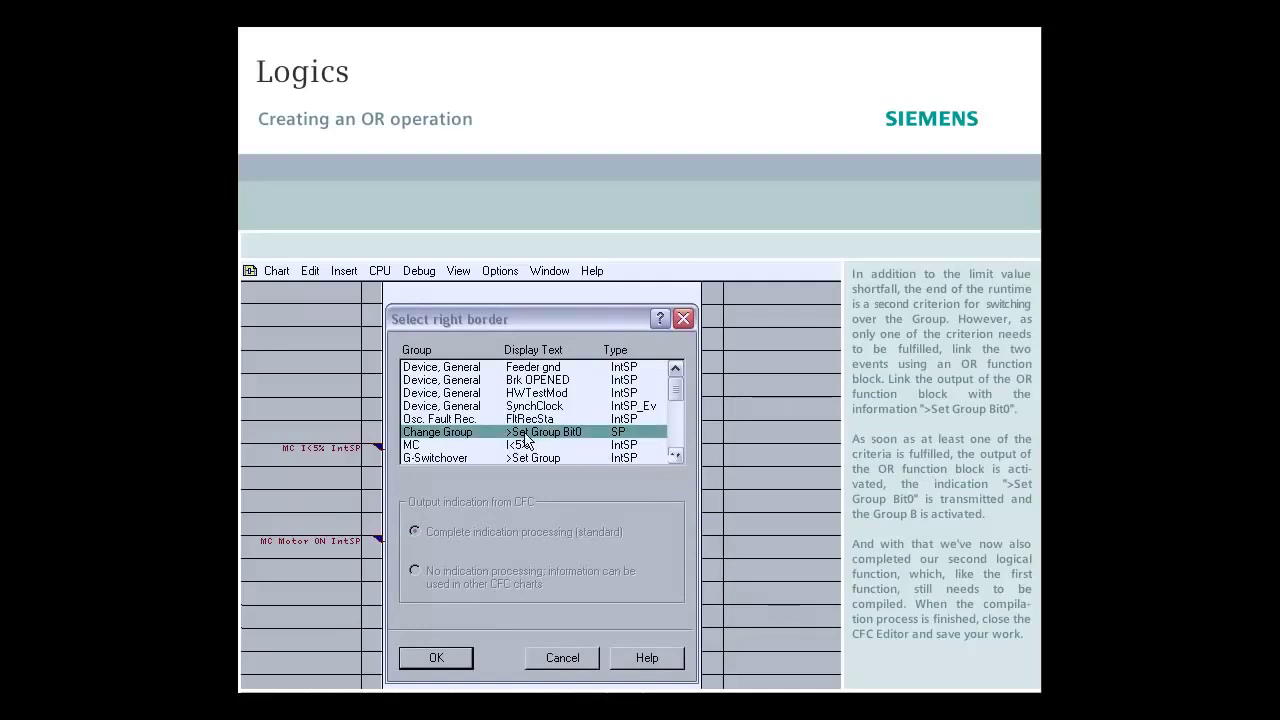
pyautogui.click(444, 662)
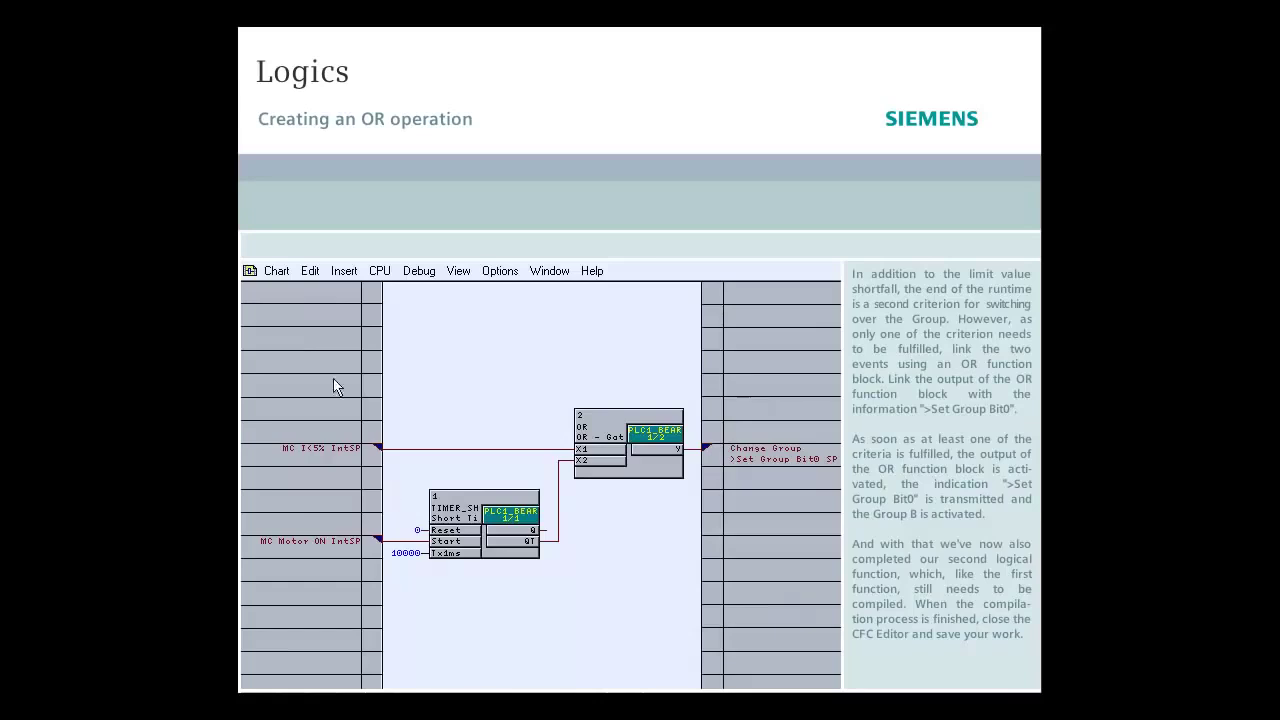
# - Compile the charts as a program, acknowledge the success message, and close the CFC Editor
pyautogui.click(276, 271)
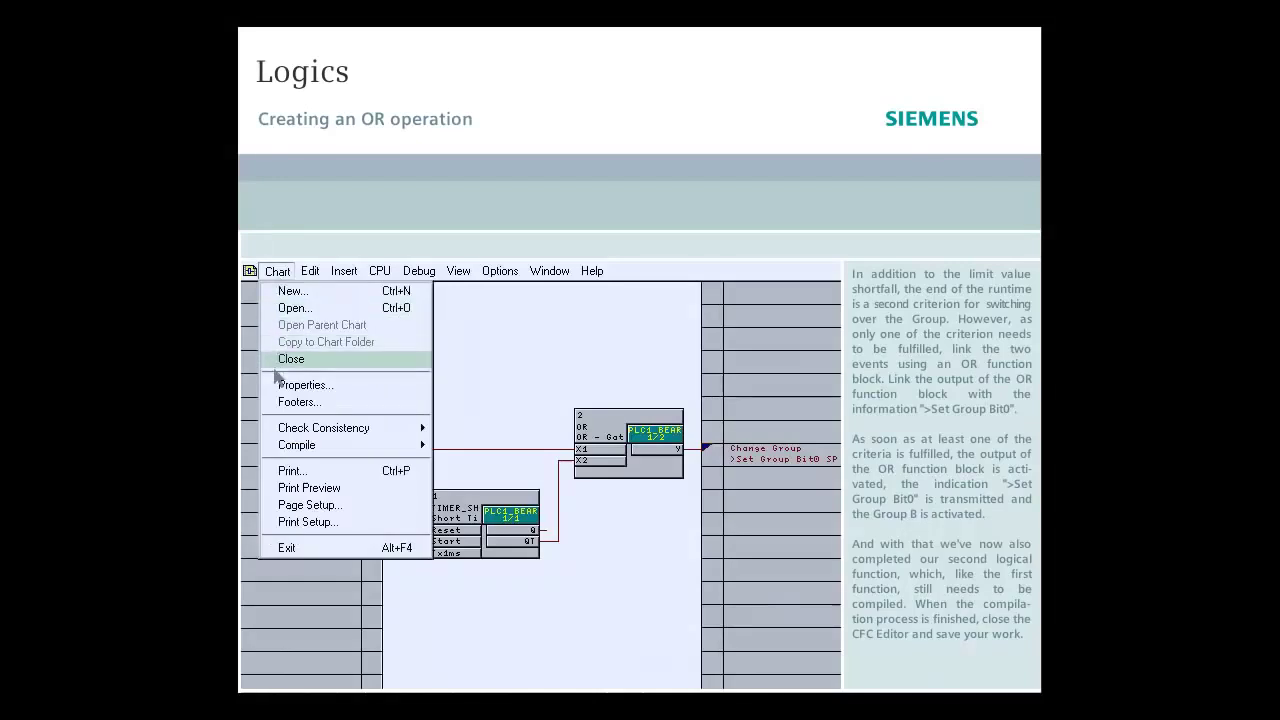
pyautogui.moveTo(278, 447)
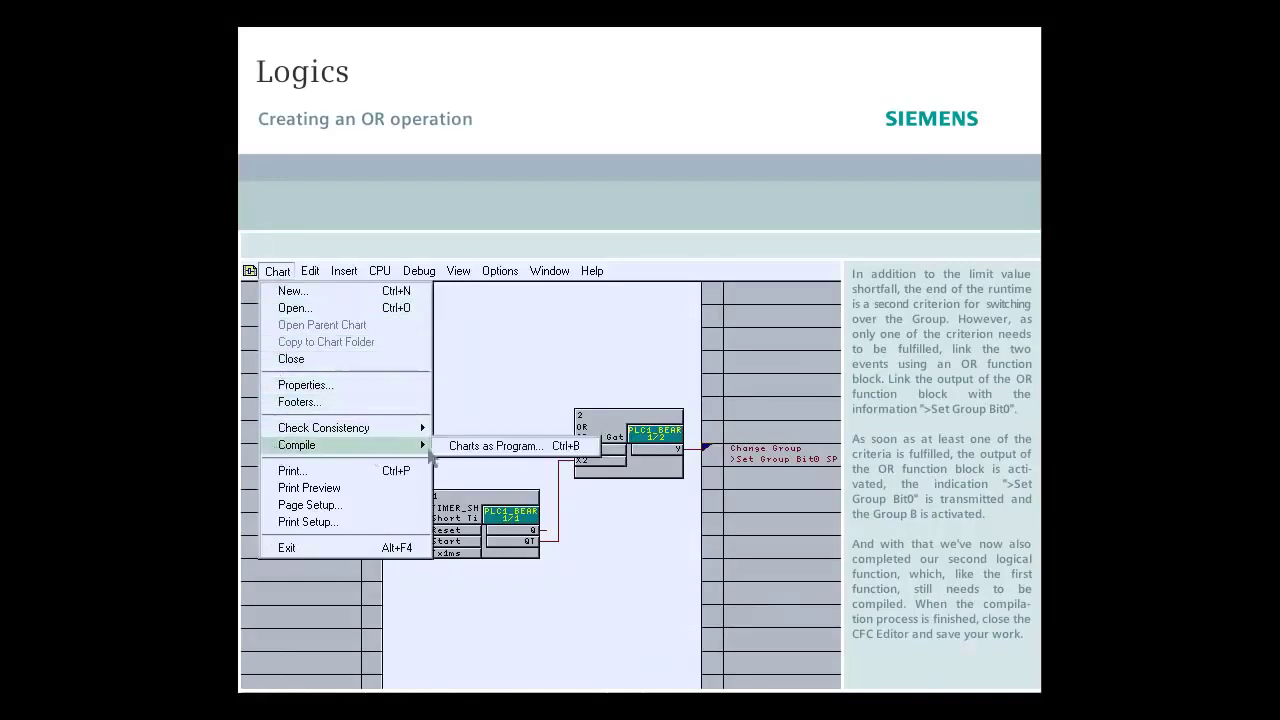
pyautogui.click(493, 448)
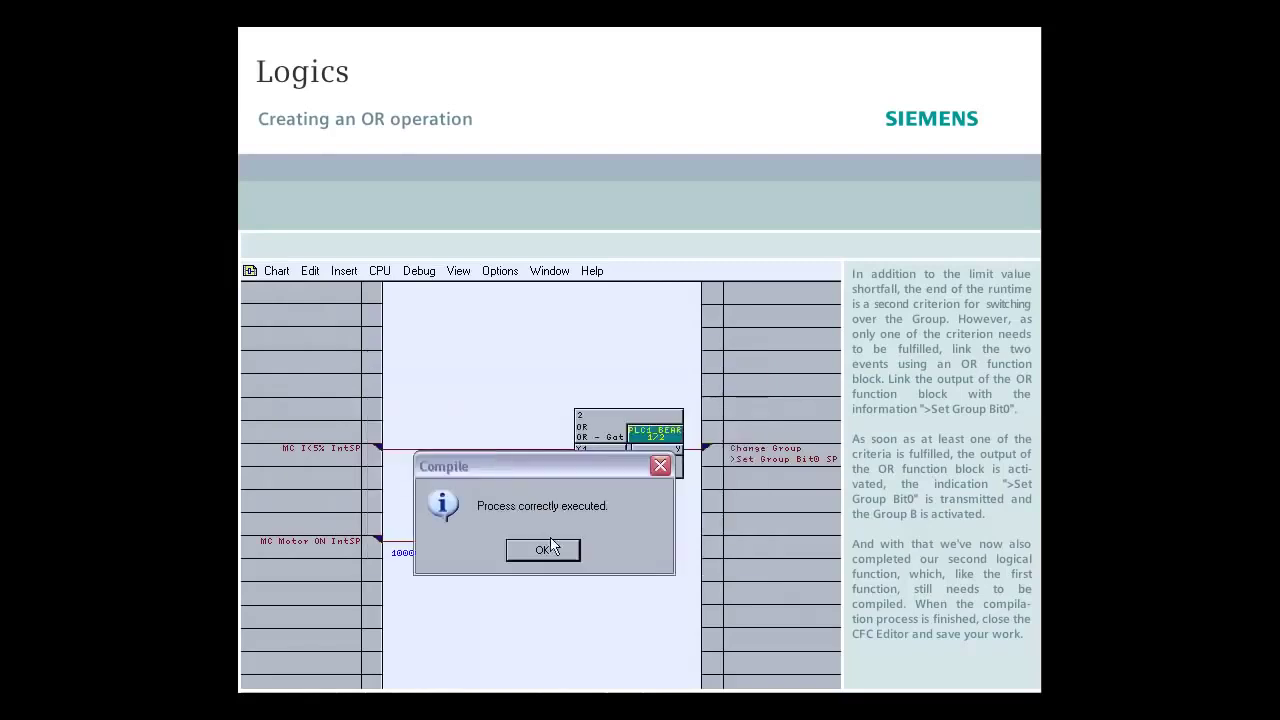
pyautogui.click(541, 550)
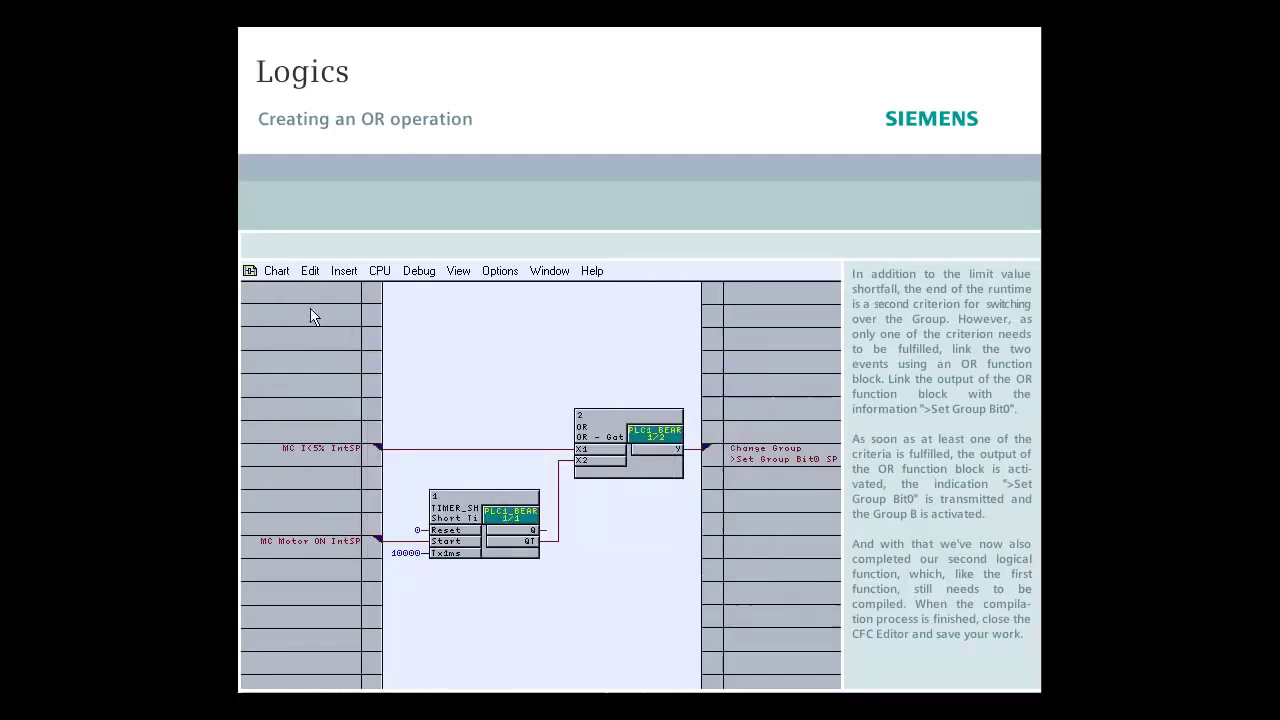
pyautogui.click(276, 271)
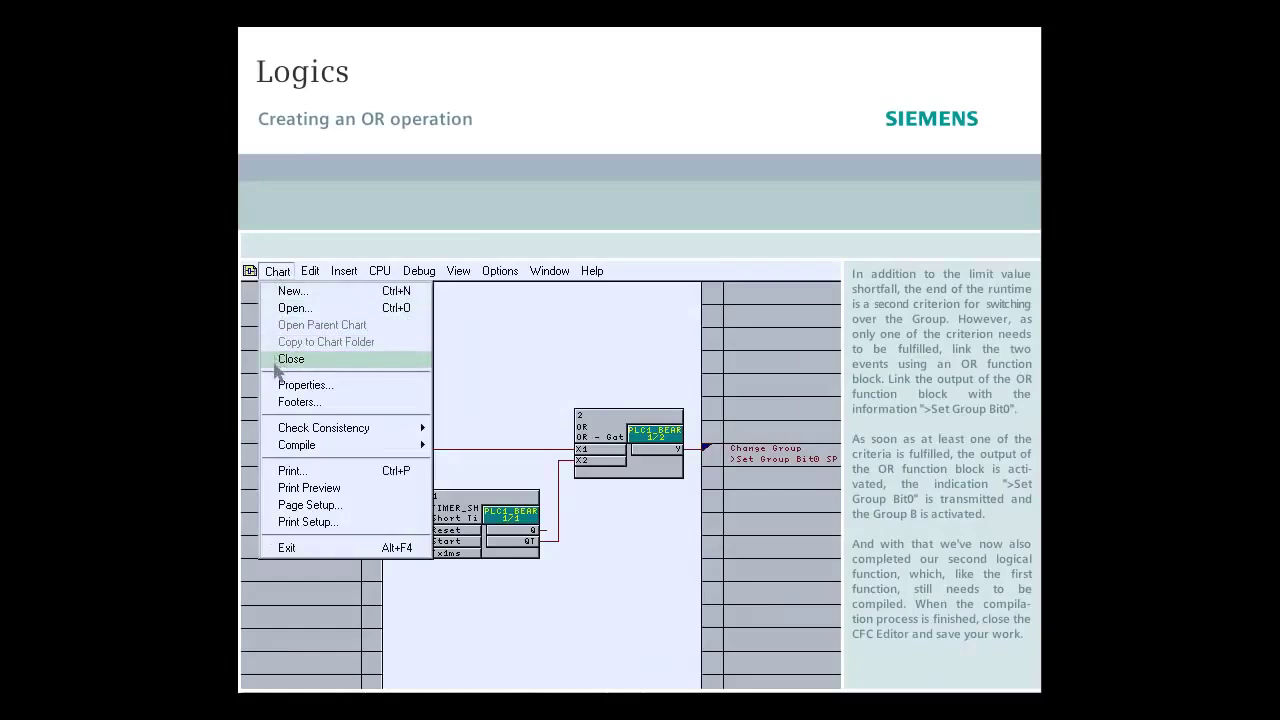